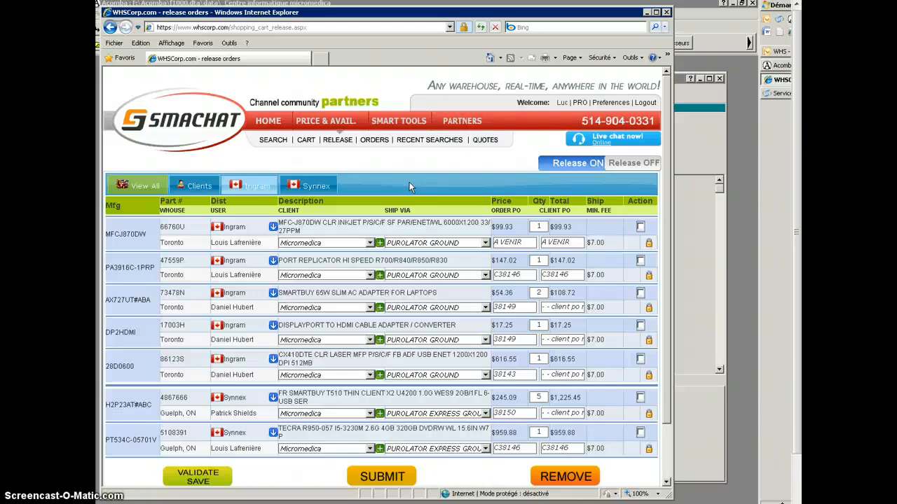
click(412, 187)
mouse_move(185, 503)
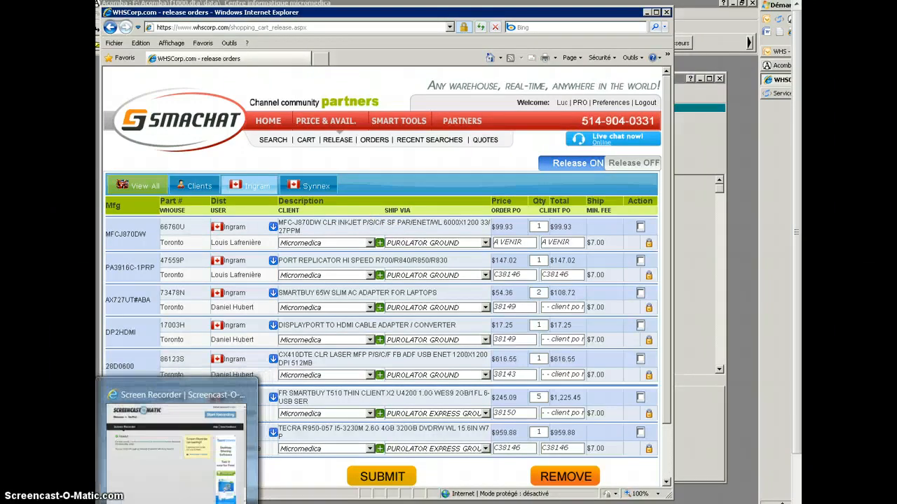
click(780, 83)
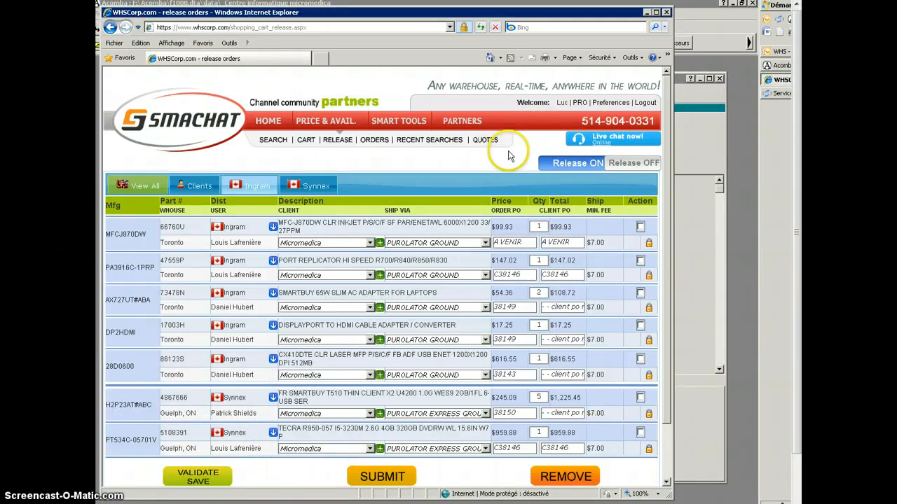
- Show the release orders grouped by client, and check the purchase number on the Synnex purchase form in Acomba
click(195, 190)
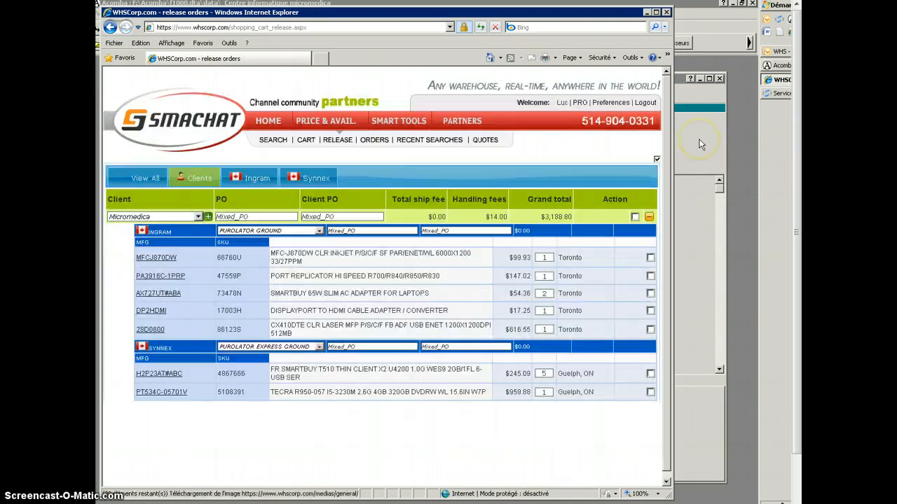
click(707, 136)
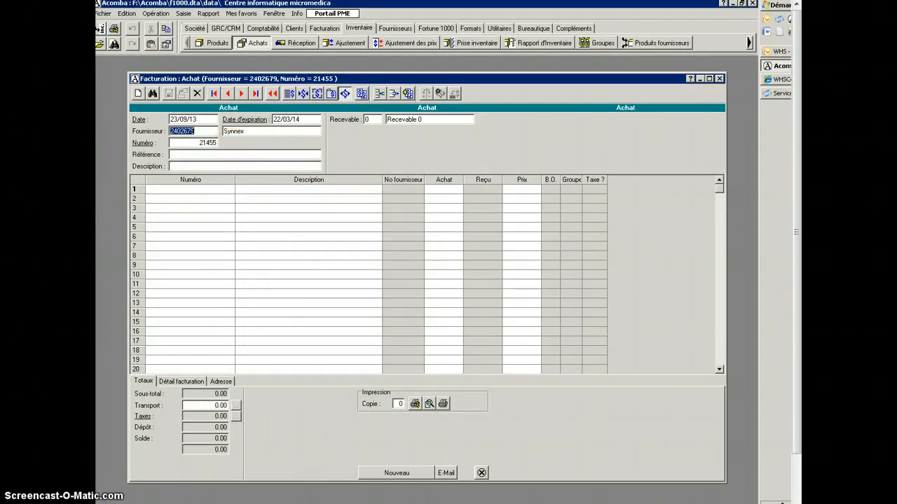
click(782, 80)
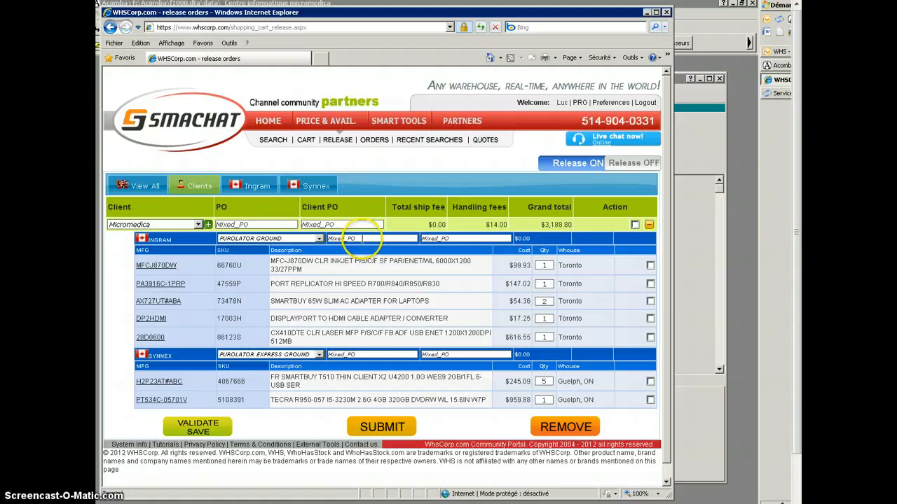
click(705, 132)
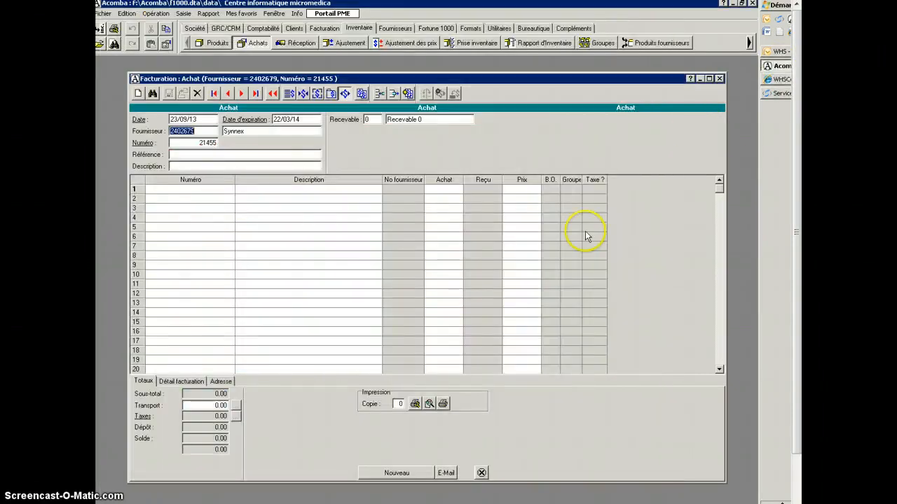
- On the WHSCorp release page, enter the PO and client PO numbers for the Ingram and Synnex groups, and select all Micromedica items
click(781, 80)
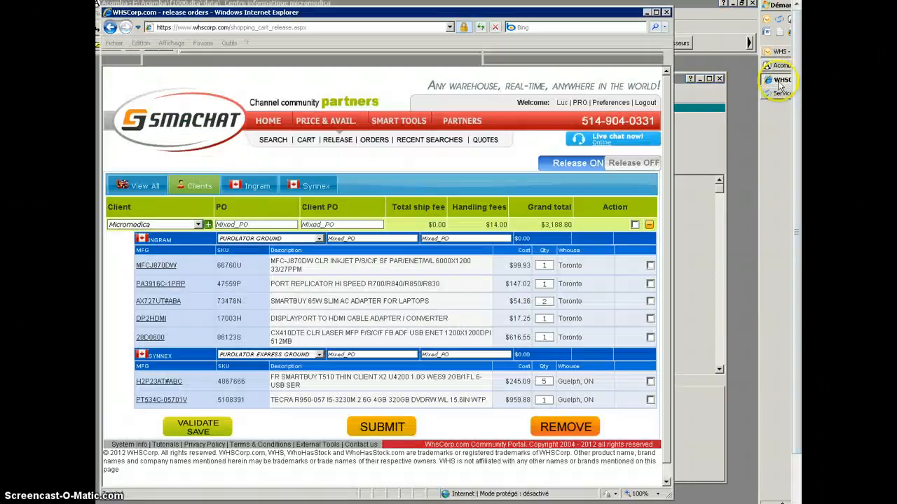
click(382, 237)
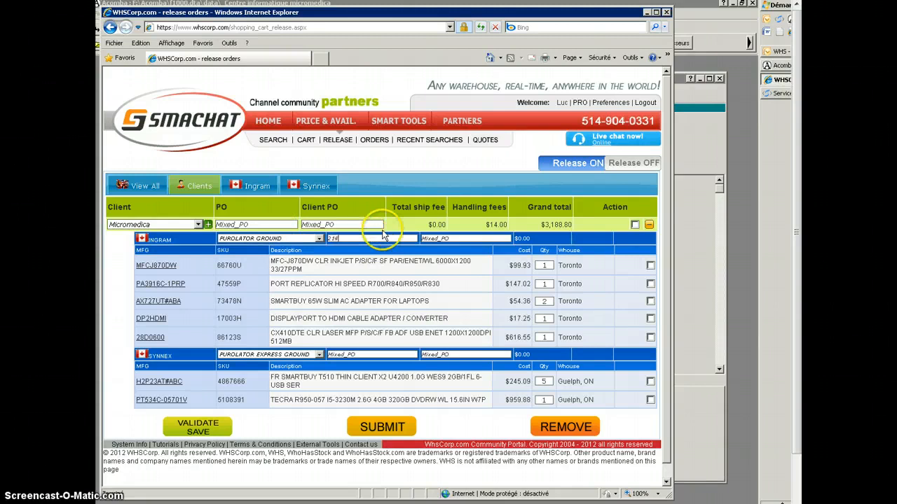
click(443, 238)
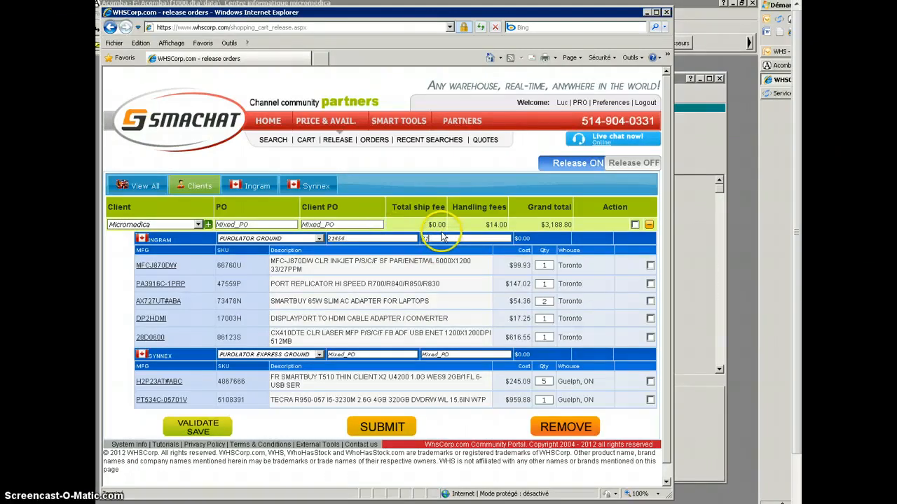
click(359, 353)
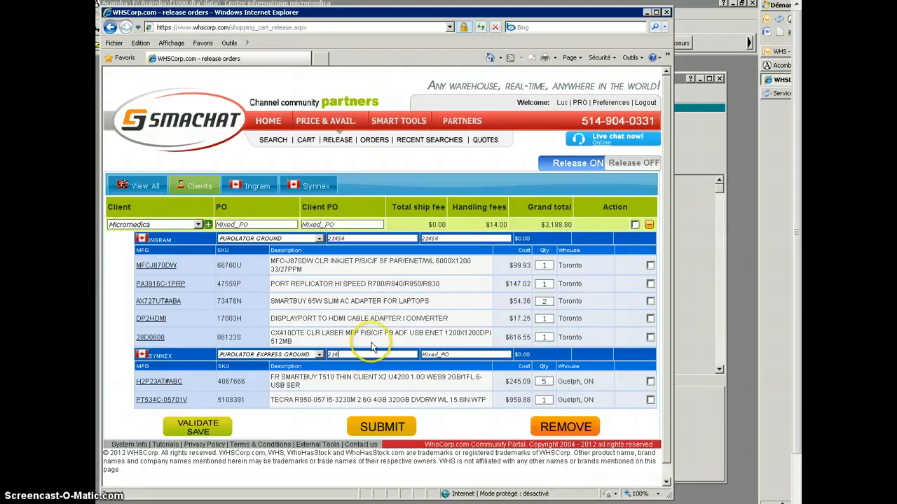
text(21455)
click(433, 354)
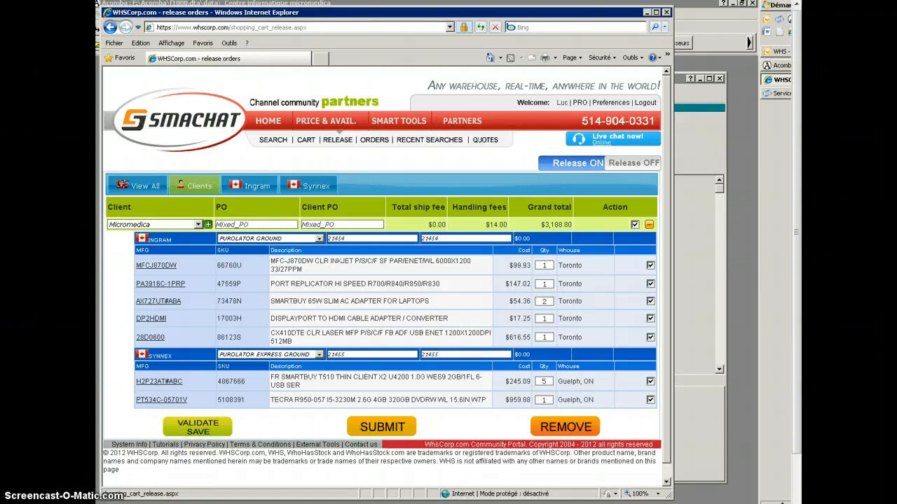
- Switch to the WHSCorp search page in Firefox and search for part INTERNET550U
click(181, 502)
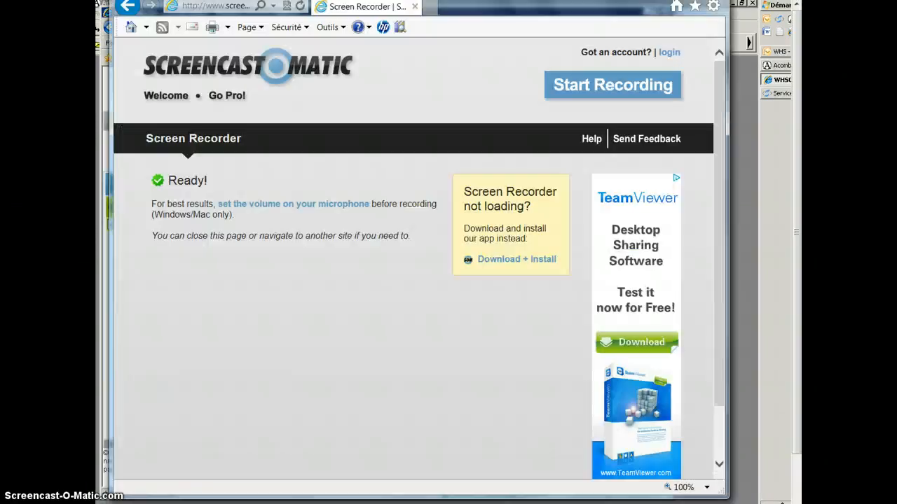
click(265, 502)
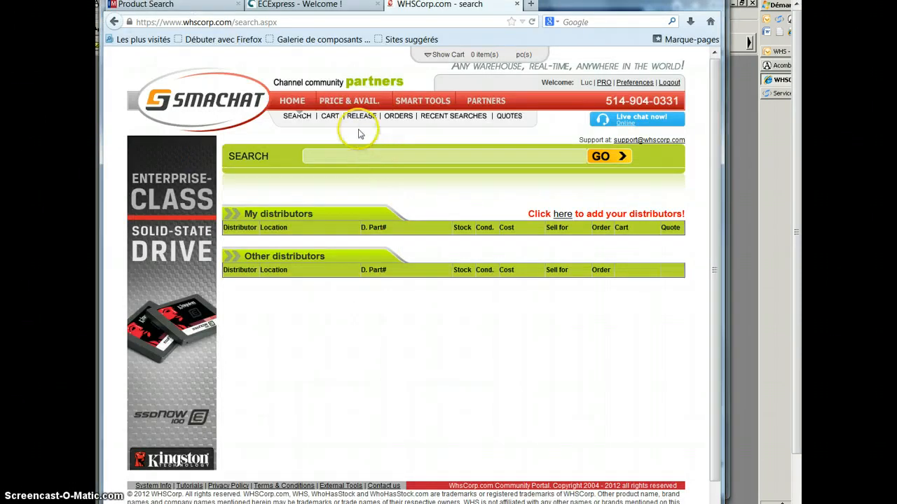
click(373, 155)
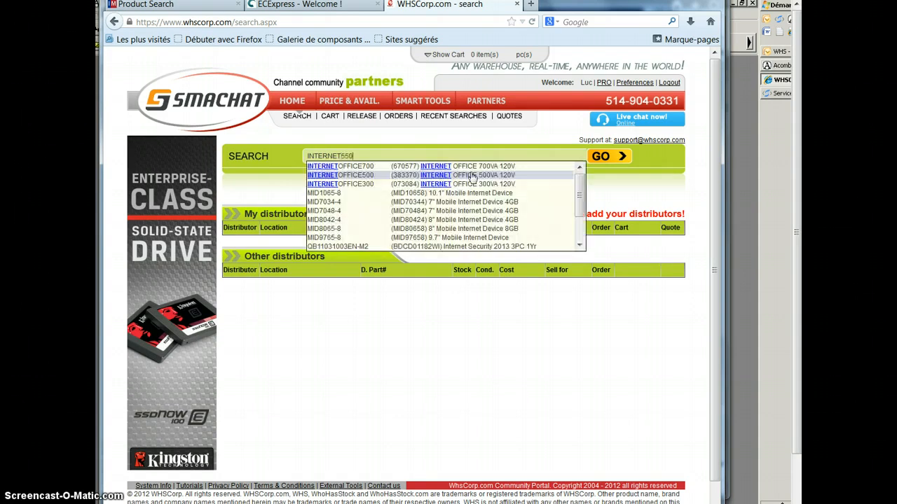
click(357, 176)
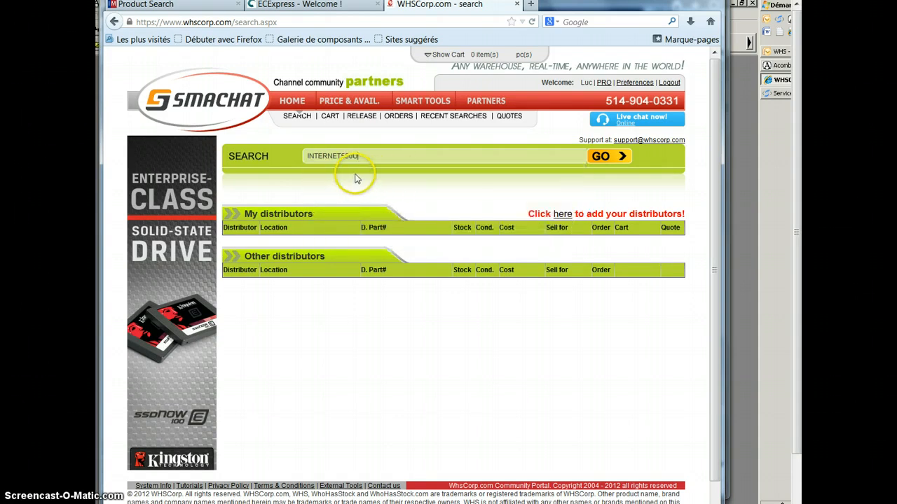
click(599, 161)
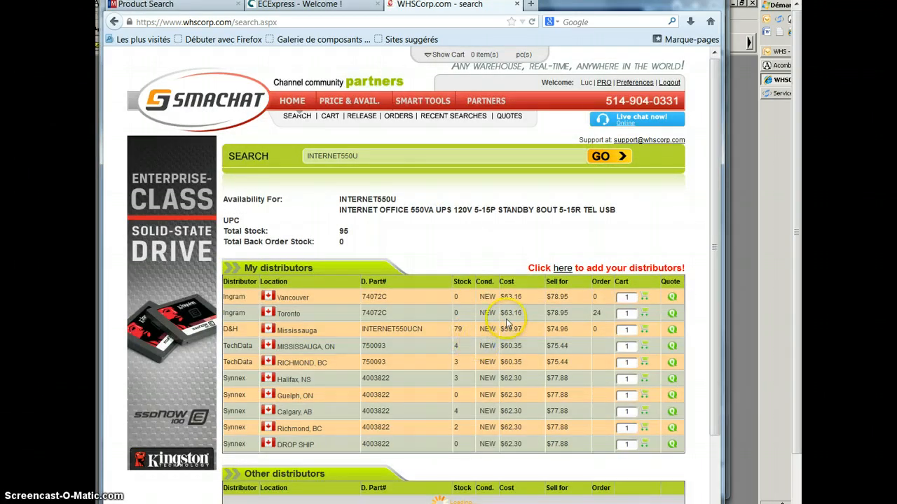
- Add one INTERNET550U from Ingram Toronto and one from Synnex Guelph to the cart, and open the shopping cart
click(644, 315)
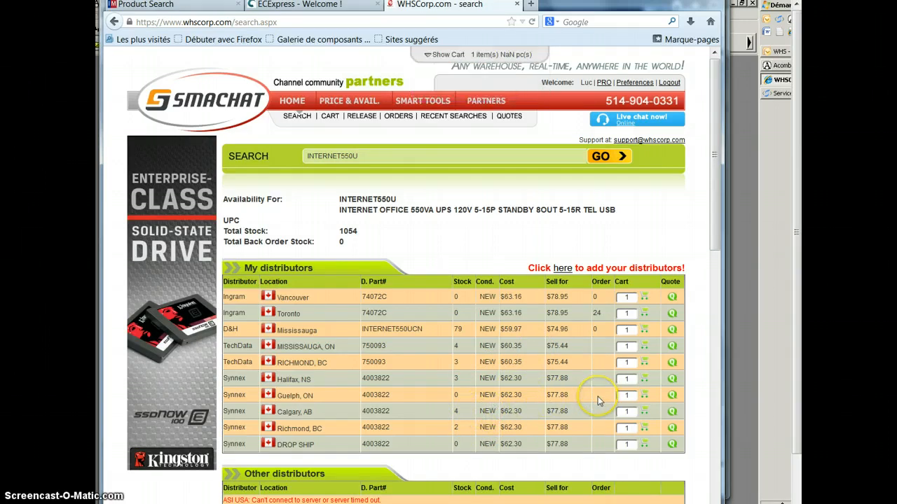
click(644, 395)
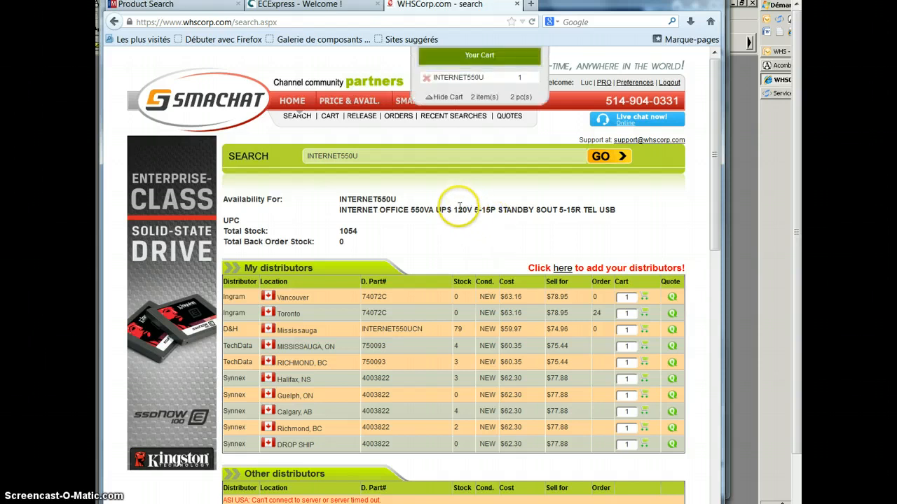
click(328, 118)
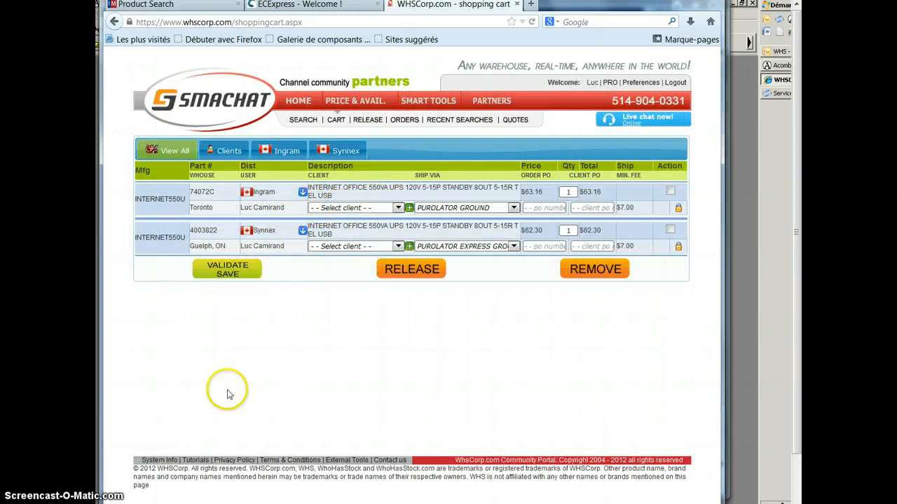
- Assign the client Micromedica to both the Ingram and Synnex INTERNET550U lines
click(338, 209)
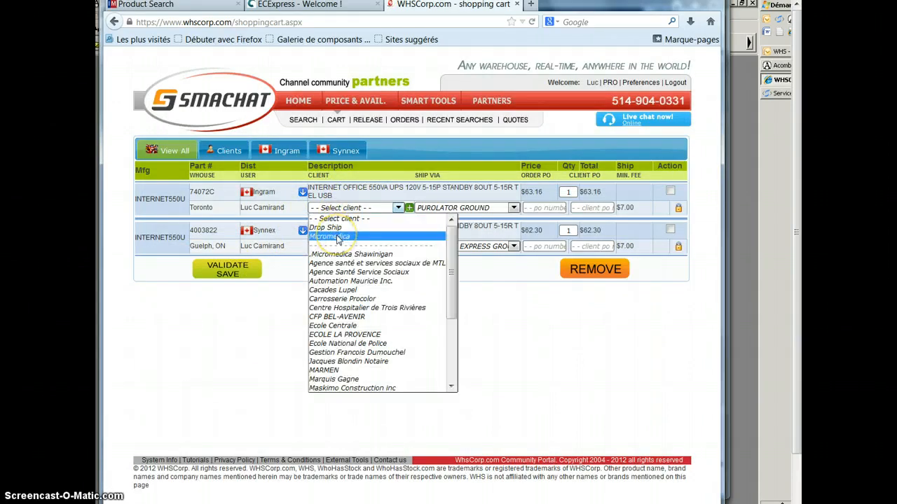
click(338, 237)
click(340, 247)
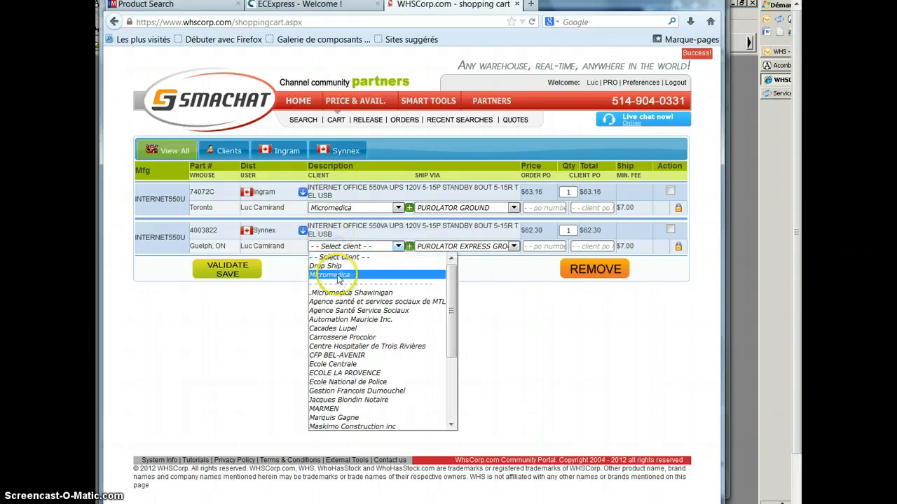
click(342, 276)
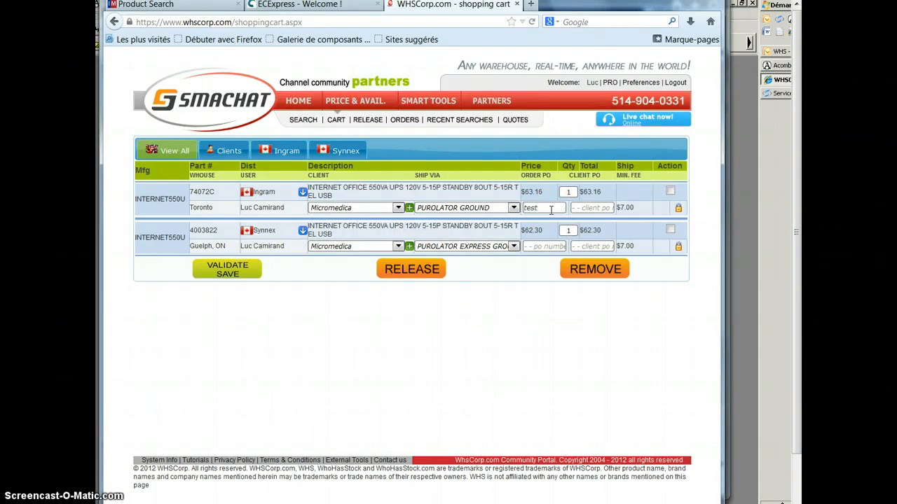
- Set the order PO to test1 on the Ingram line and tes2 on the Synnex line
click(551, 210)
text(test1)
click(536, 246)
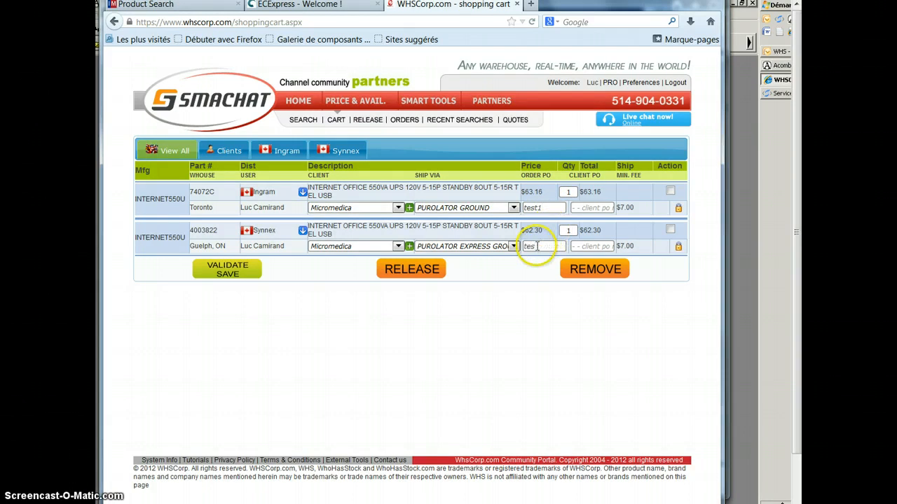
text(tes2)
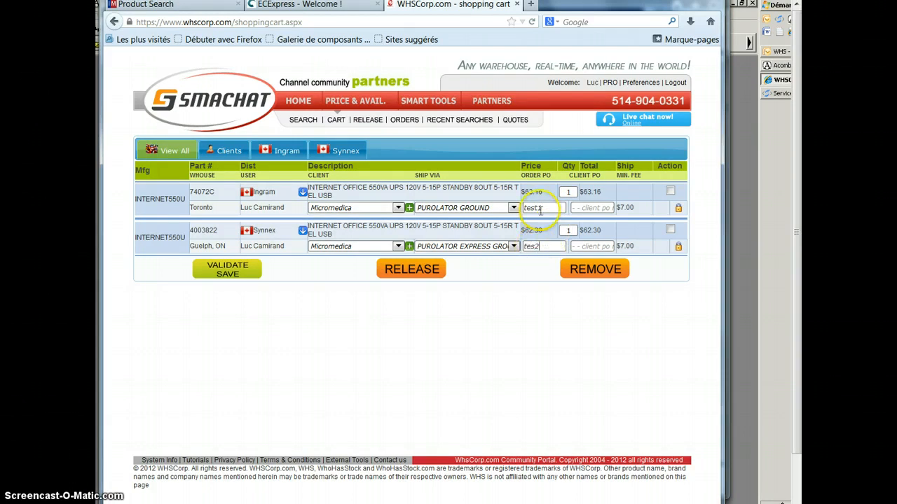
- Select both INTERNET550U cart lines and release them
click(670, 190)
click(670, 229)
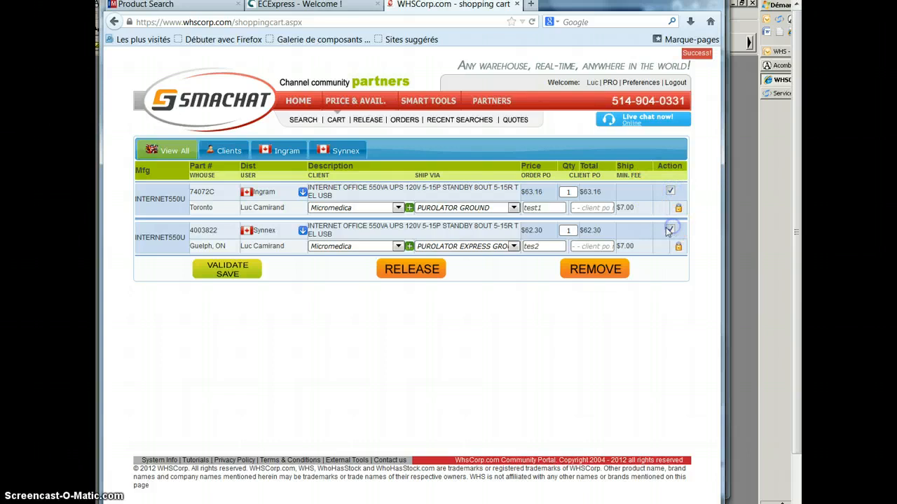
click(433, 274)
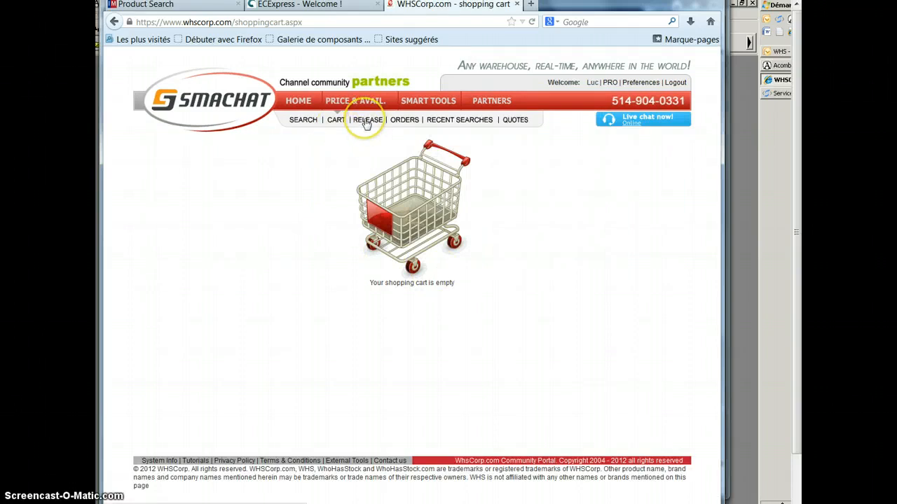
- Switch back to the release orders in Internet Explorer, and validate and save the Micromedica orders
click(778, 83)
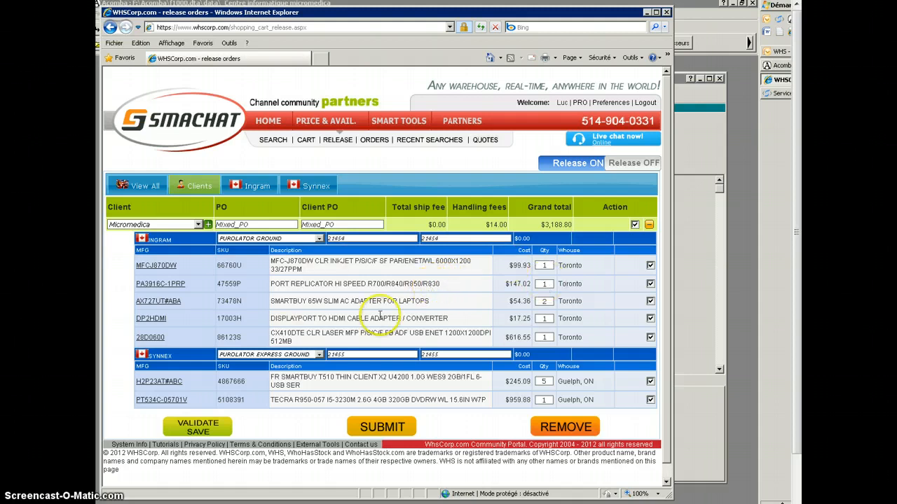
click(205, 431)
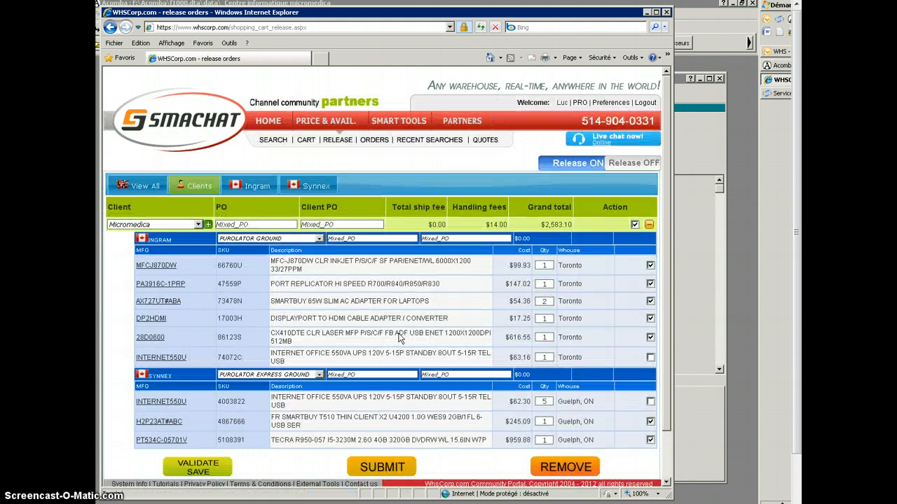
- Show all release lines and examine the order PO, client PO and quantity of each item
click(145, 189)
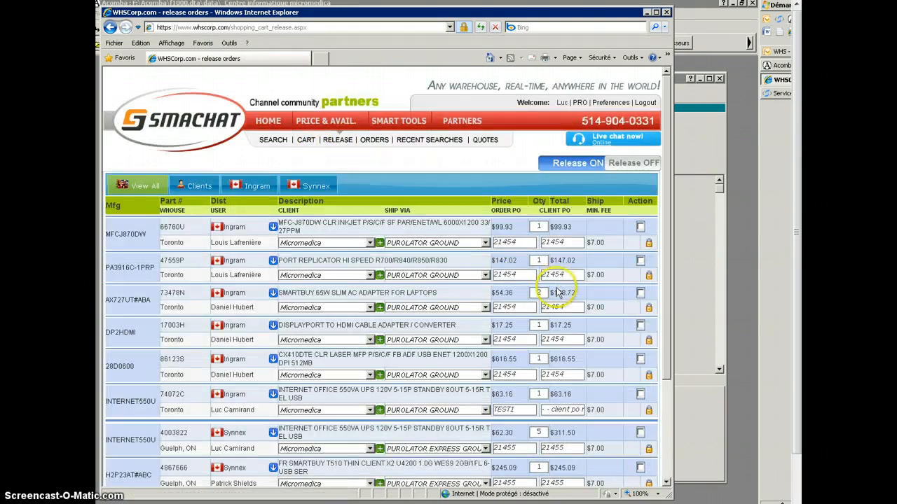
scroll(557, 291, down, 2)
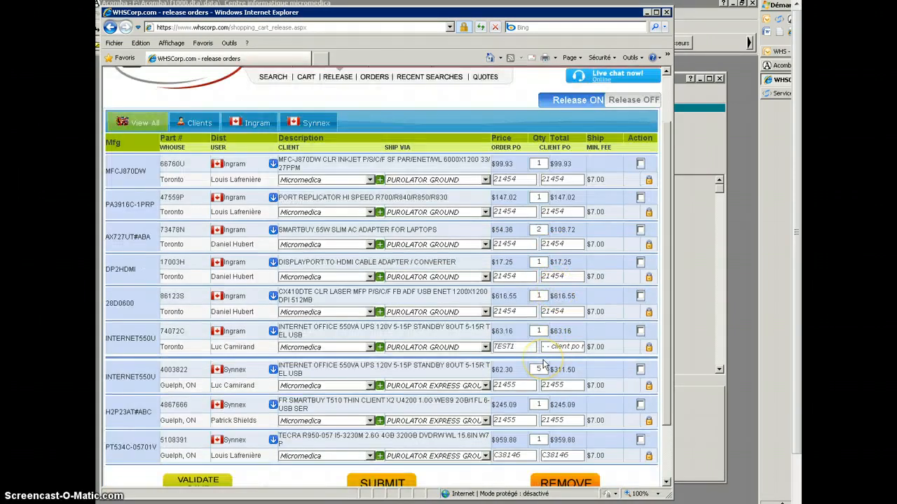
click(581, 366)
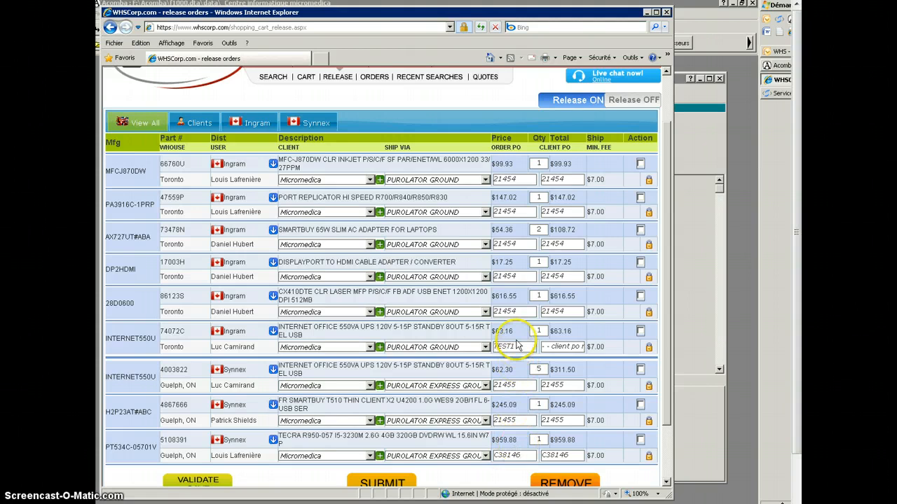
click(525, 243)
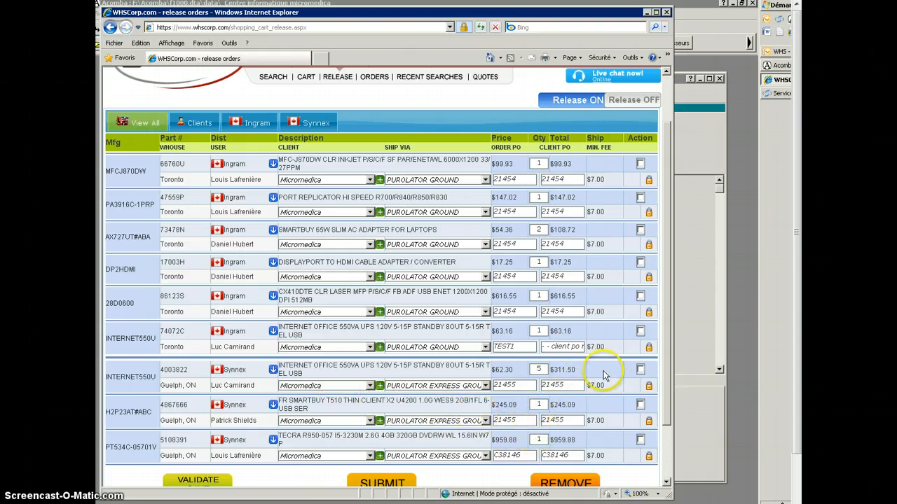
- Select the INTERNET550U release lines from both Ingram and Synnex
click(641, 370)
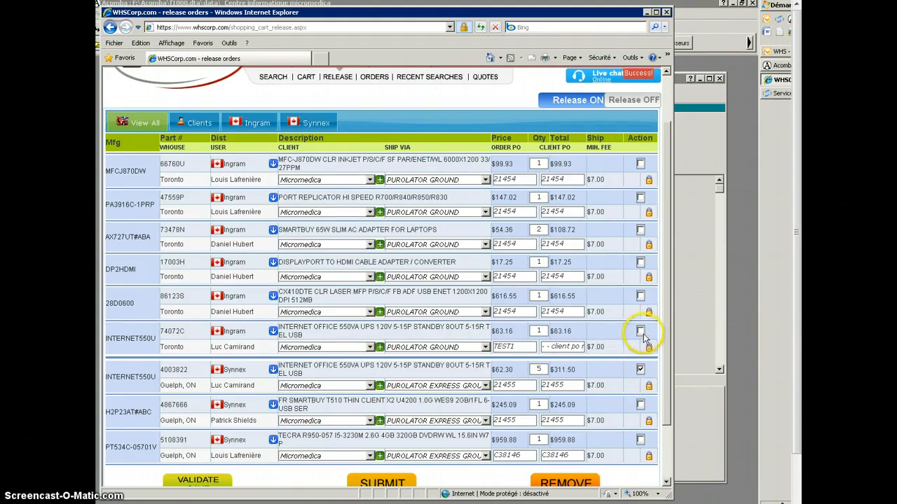
click(641, 332)
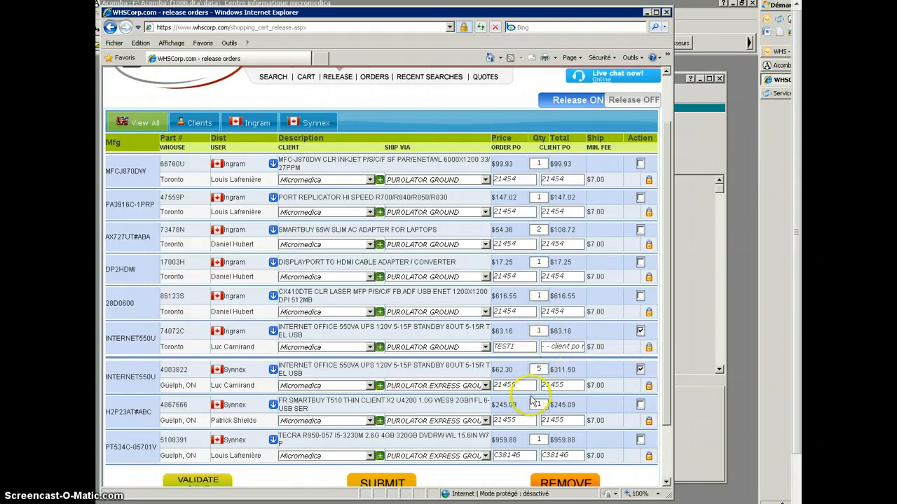
scroll(522, 410, down, 3)
scroll(518, 414, up, 3)
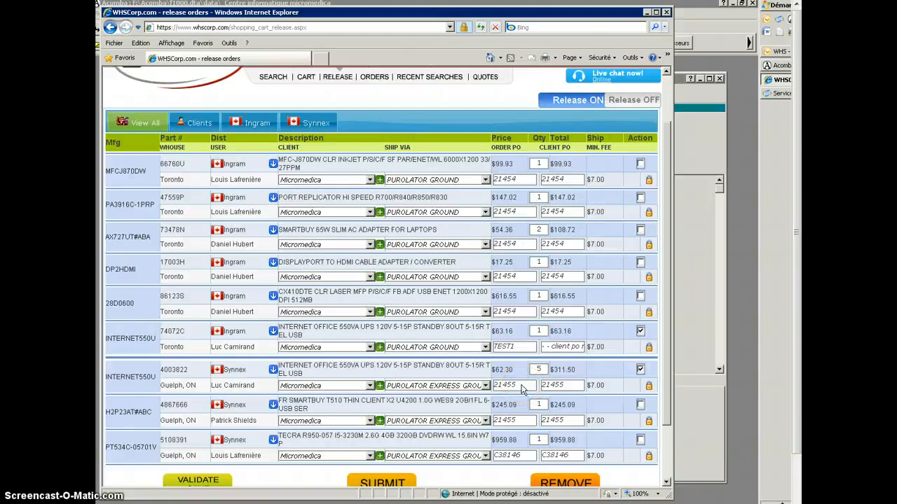
- Copy the order PO of the H2P23AT#ABC line into the order PO and client PO of the PT534C-05701V line
double_click(510, 421)
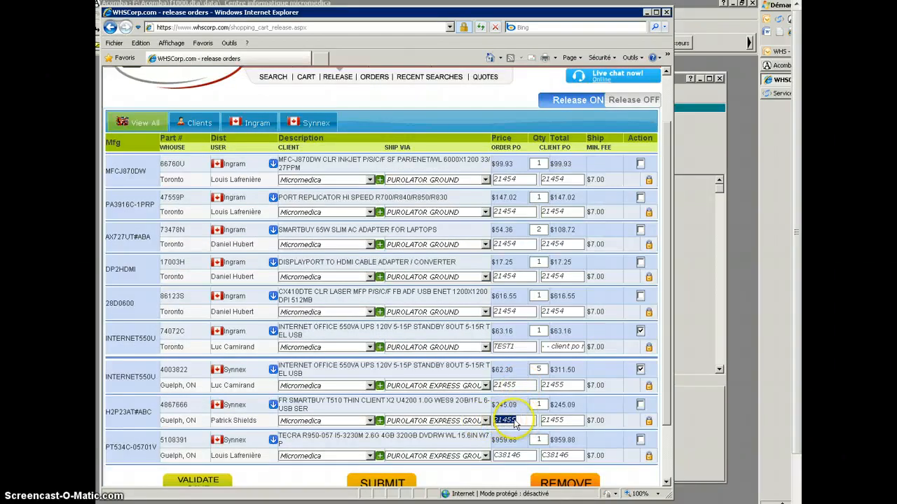
right_click(514, 423)
click(526, 449)
double_click(498, 456)
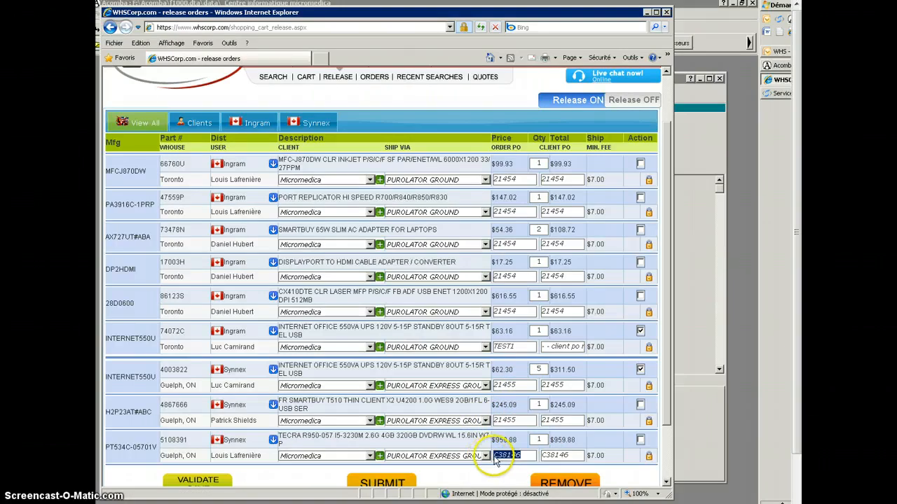
key(ctrl+v)
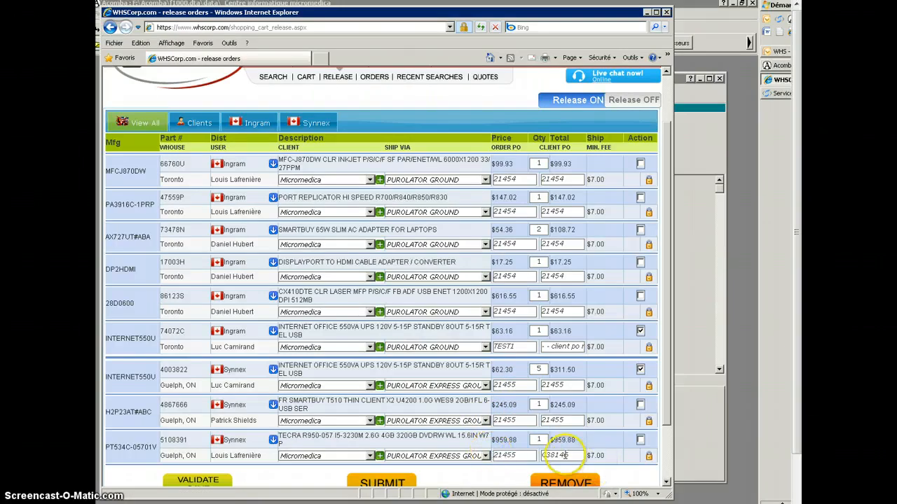
click(566, 346)
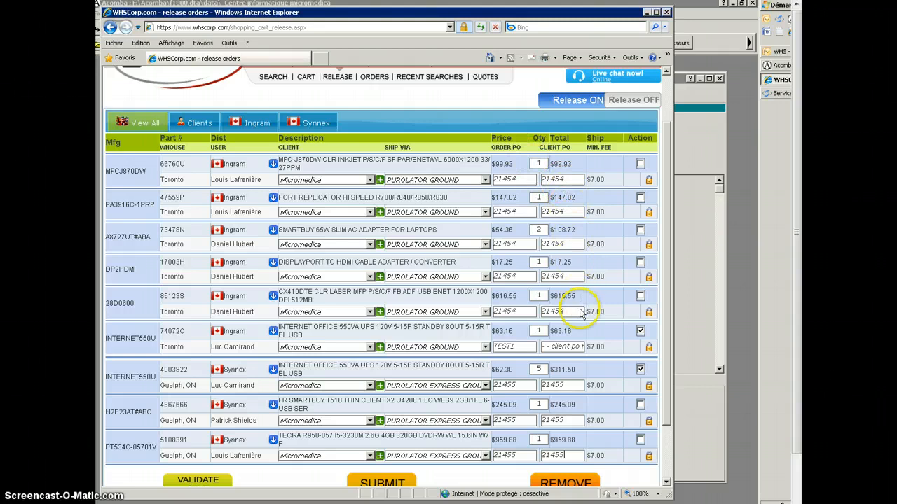
- Try adding the H2P23AT#ABC and PT534C-05701V lines to the selection, and clear all line selections
scroll(529, 414, down, 2)
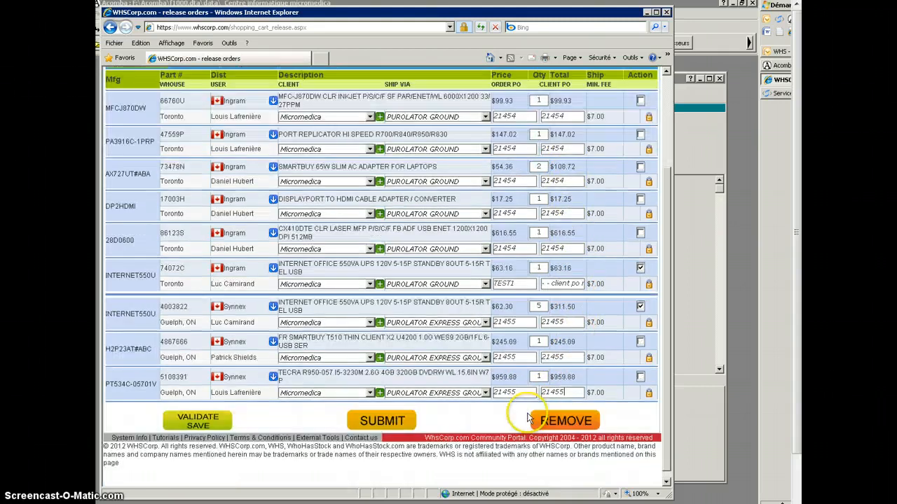
scroll(529, 418, up, 2)
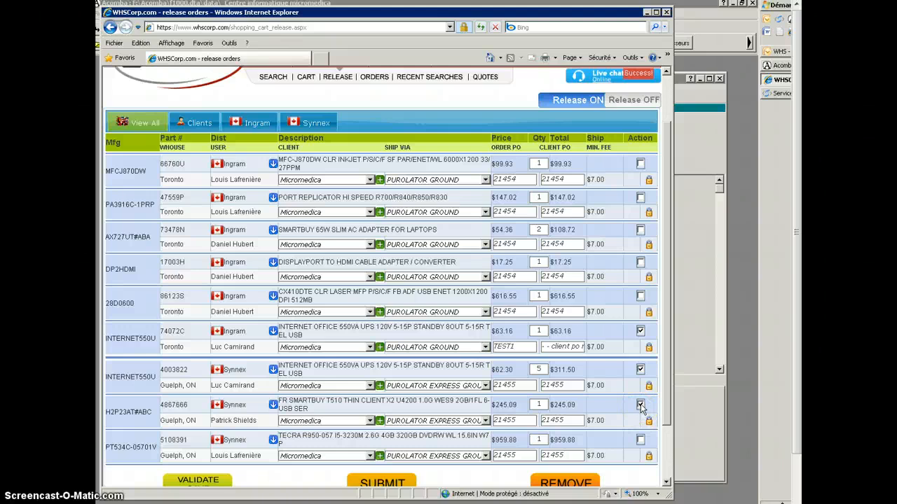
click(640, 439)
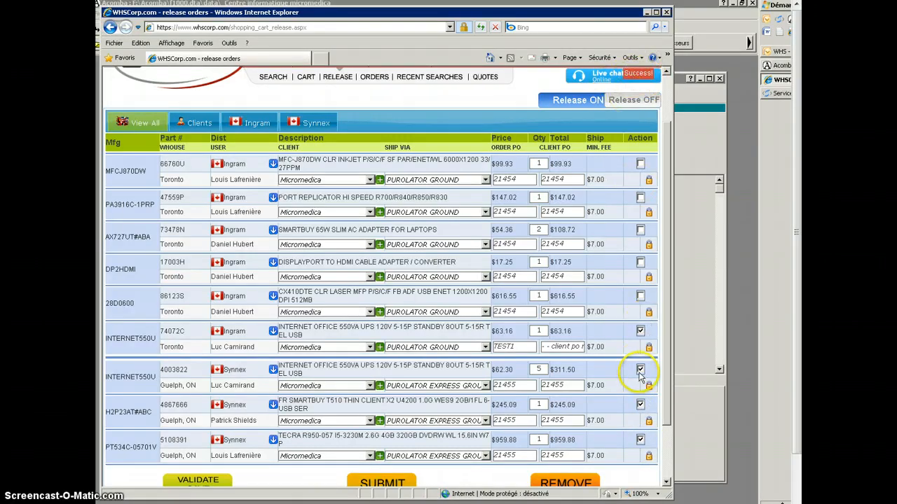
click(639, 331)
click(639, 370)
click(640, 405)
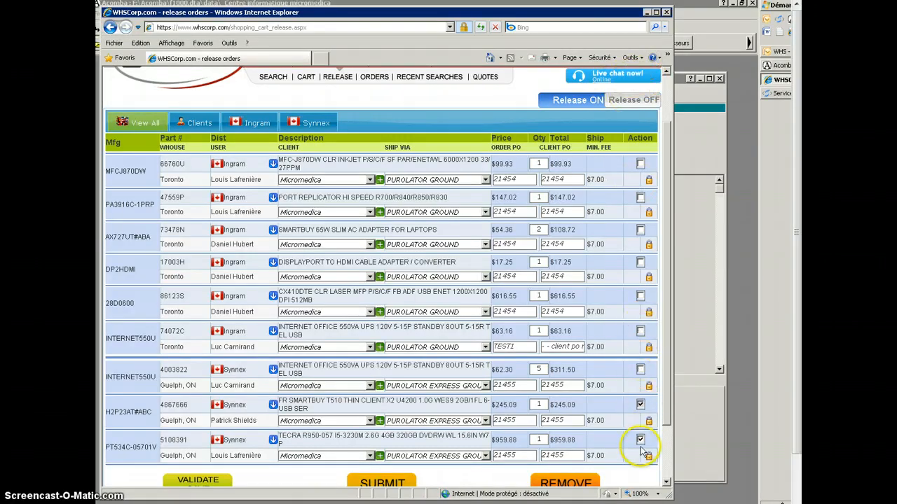
click(639, 440)
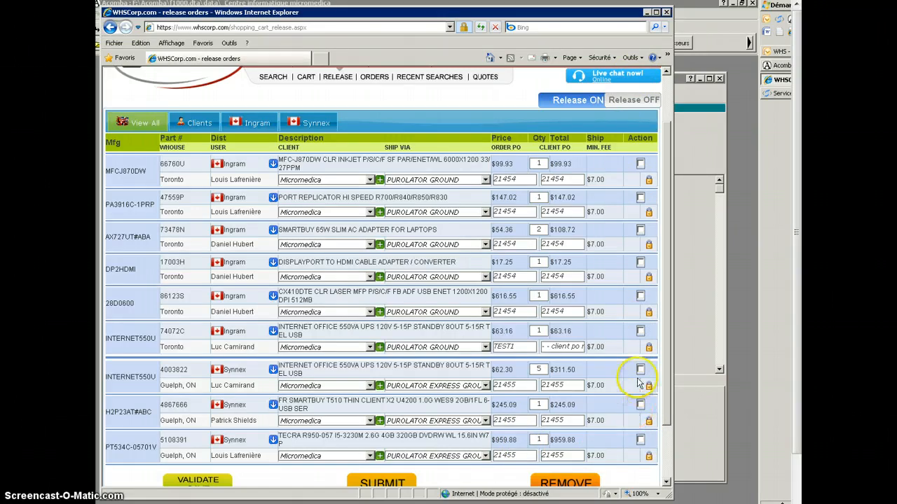
- Select only the two INTERNET550U lines and remove them from the release orders
click(640, 331)
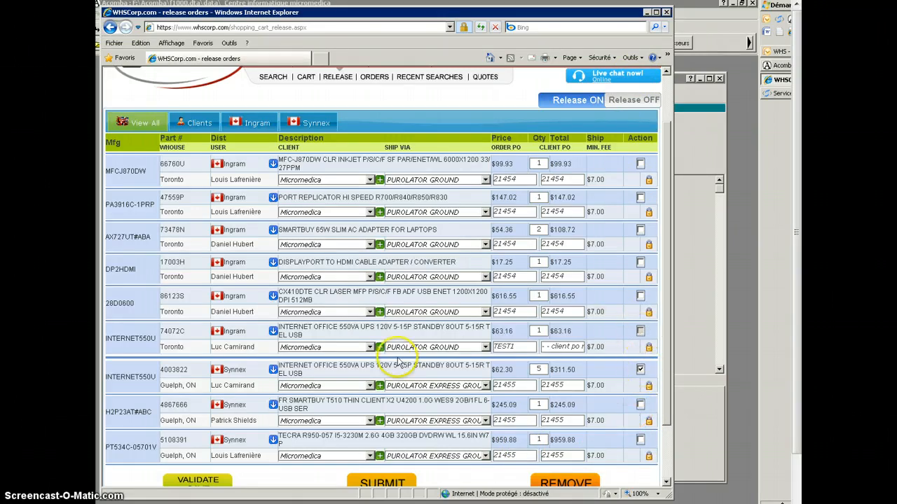
scroll(538, 468, down, 2)
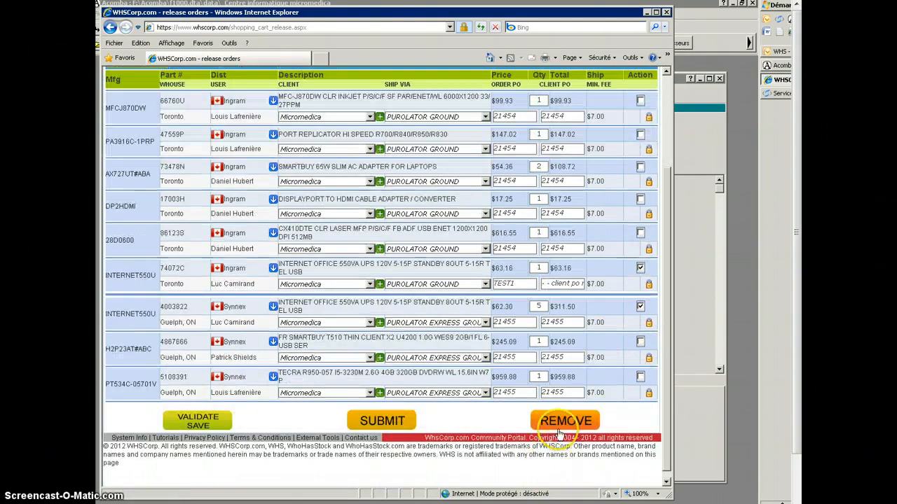
click(560, 425)
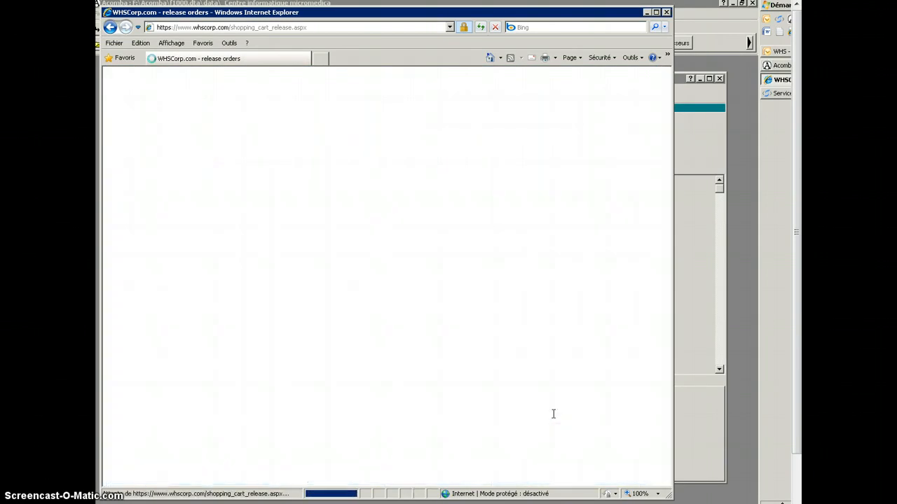
click(546, 417)
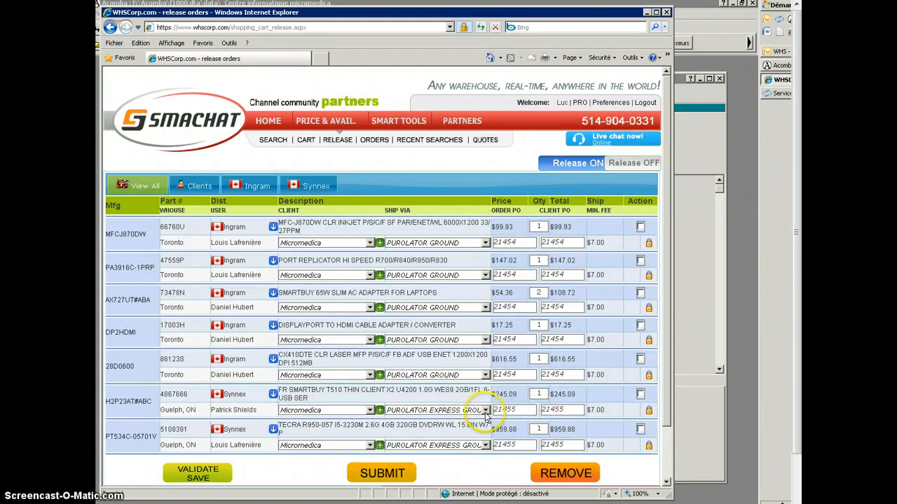
- Set the quantity of the H2P23AT#ABC thin client line to 5
click(536, 394)
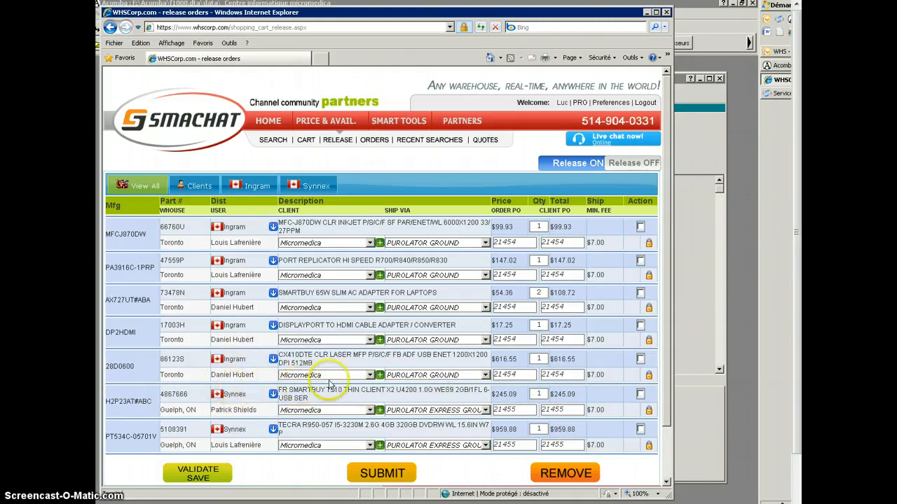
scroll(333, 381, down, 2)
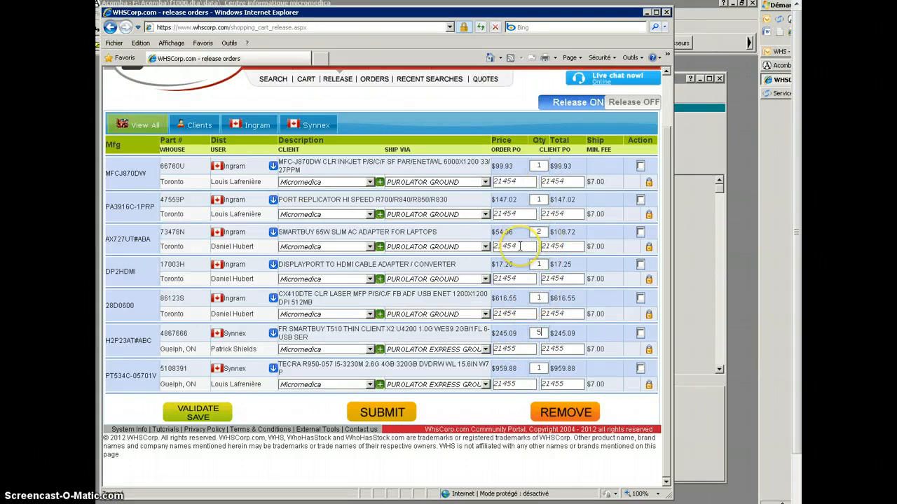
double_click(523, 314)
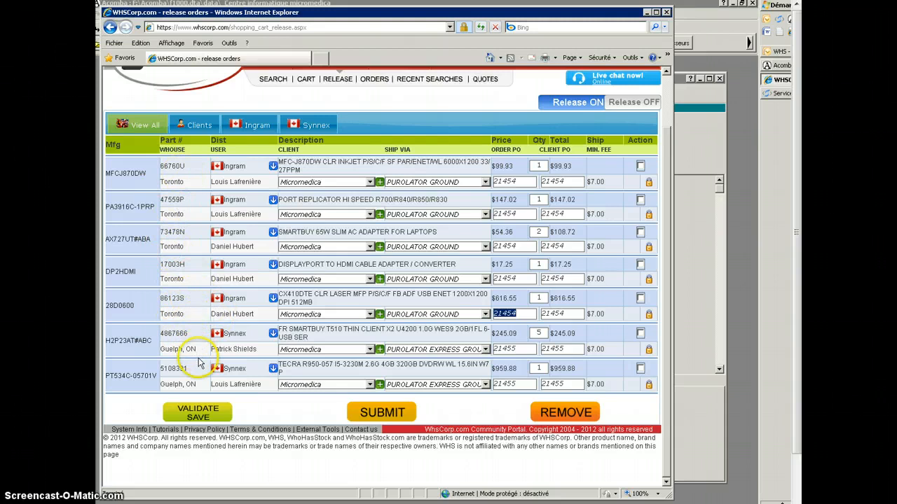
- Select every release line, from PT534C-05701V up to MFCJ870DW
click(640, 367)
click(640, 334)
click(639, 298)
click(640, 265)
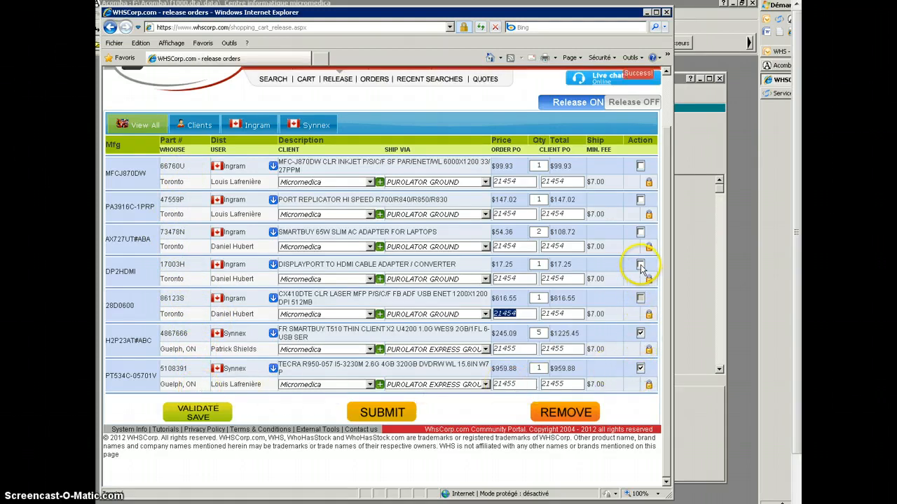
click(640, 201)
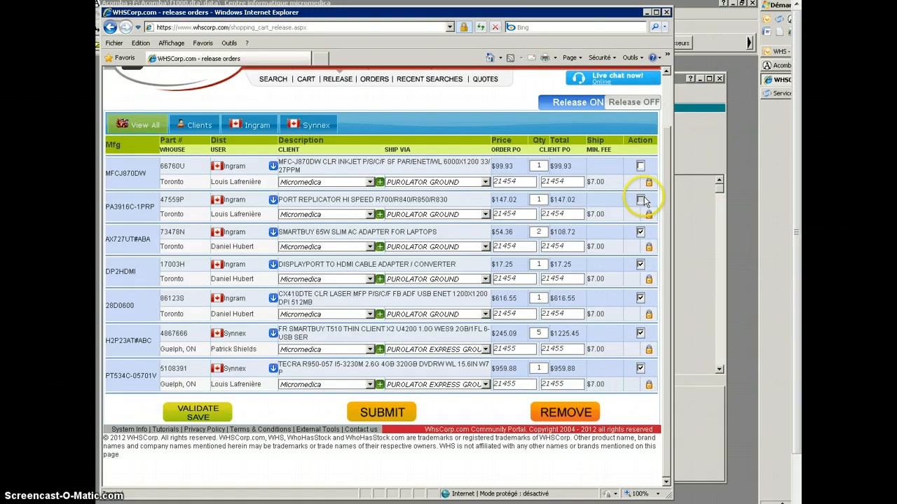
click(640, 166)
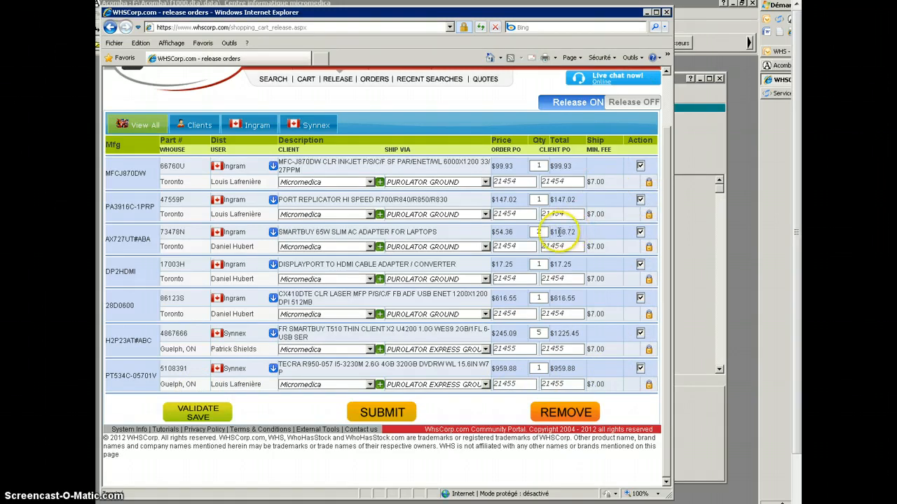
- Show the release orders grouped by client and expand Micromedica's shipping information
click(198, 128)
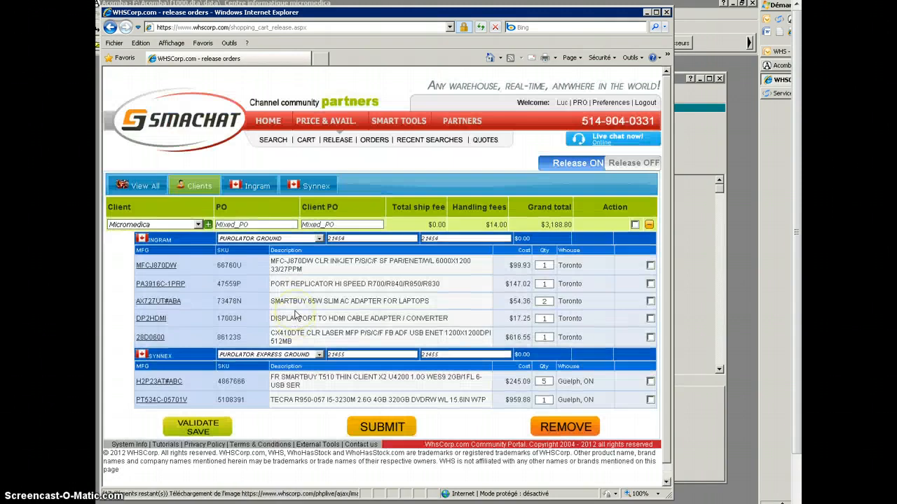
click(343, 353)
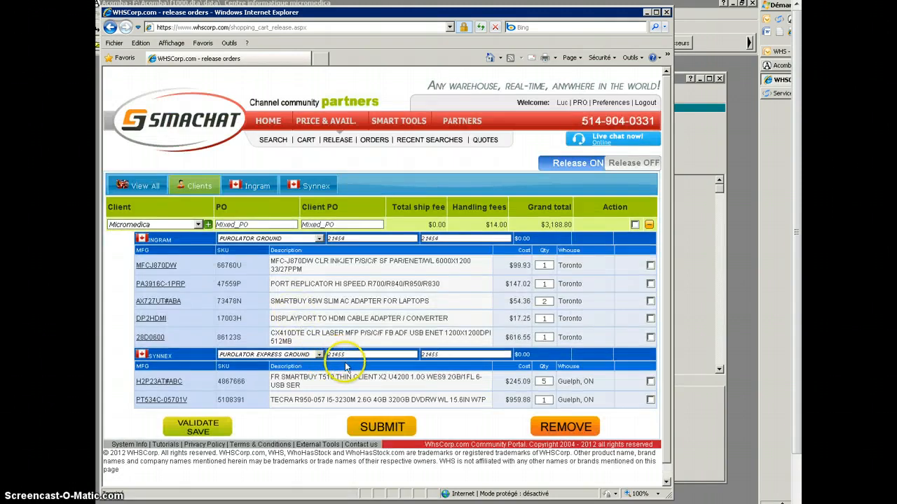
click(208, 225)
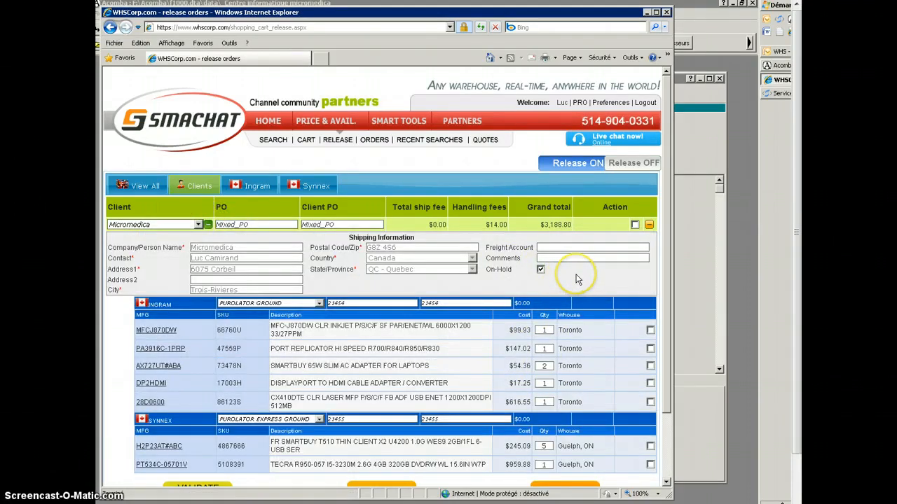
- Select all of Micromedica's Ingram and Synnex items, and validate and save them
scroll(576, 279, down, 2)
click(635, 162)
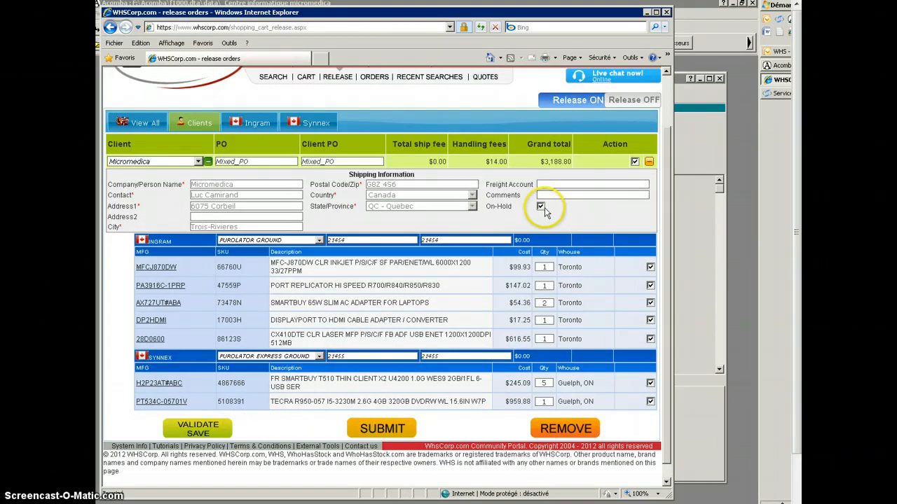
click(205, 431)
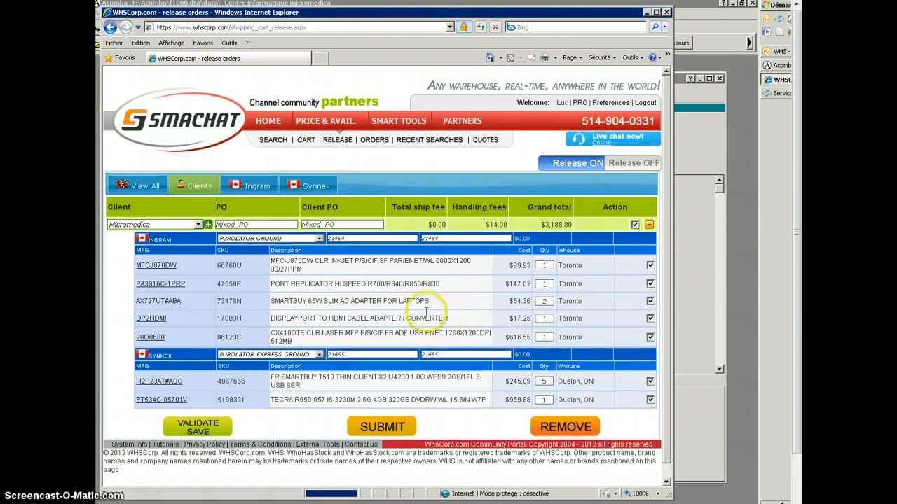
- Check the client's On-Hold setting, and the shipping information of MFCJ870DW, PA3916C-1PRP and AX727UT#ABA in the view of all lines
click(207, 224)
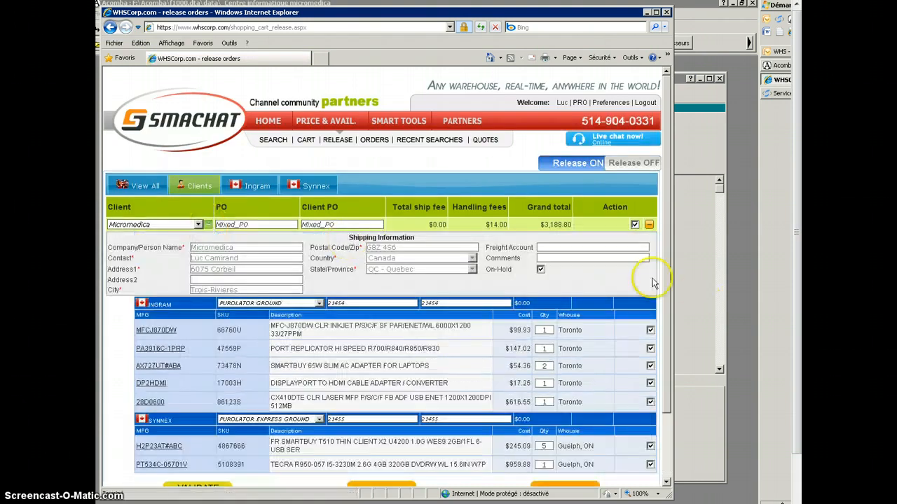
click(126, 188)
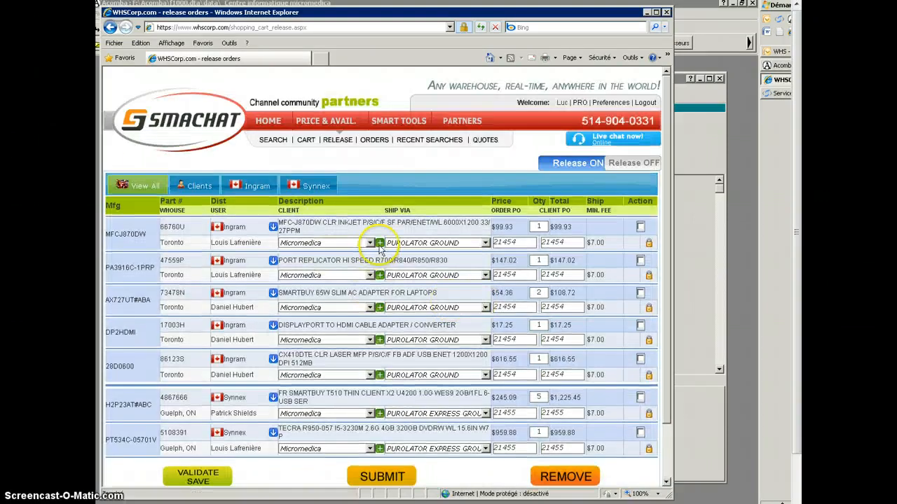
click(380, 244)
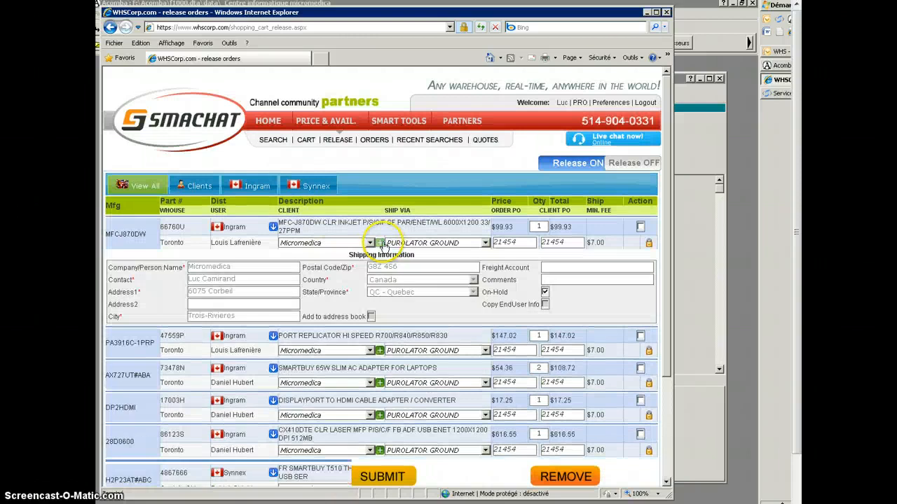
click(379, 351)
scroll(384, 352, down, 2)
scroll(384, 352, down, 2)
click(380, 334)
scroll(382, 343, down, 3)
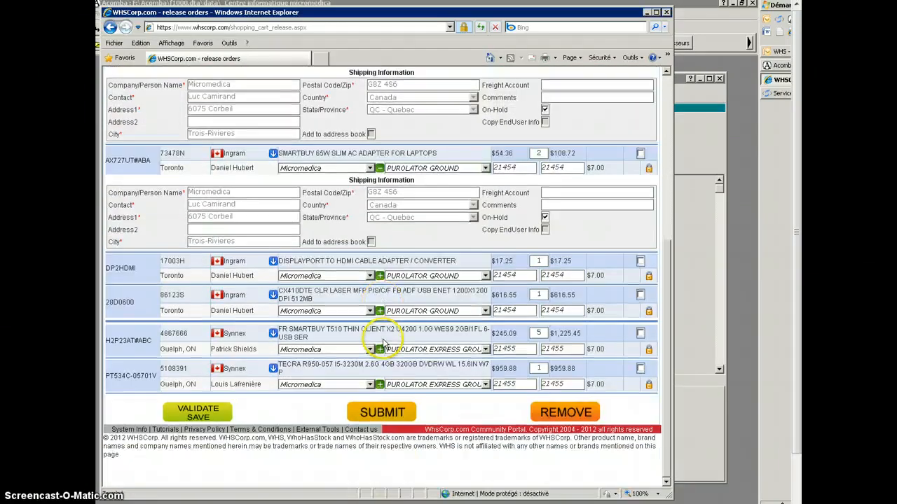
- Expand the shipping information of the H2P23AT#ABC, PT534C-05701V, DP2HDMI and 28D0600 lines and examine their On-Hold setting
click(380, 350)
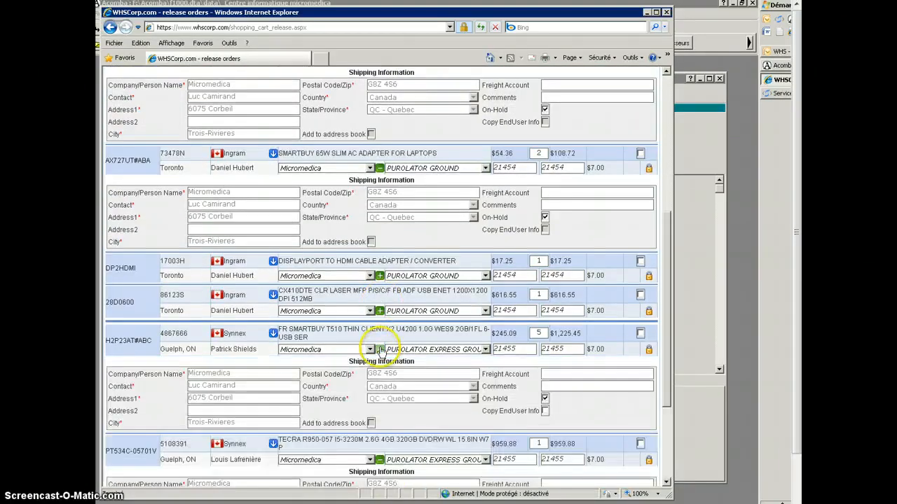
scroll(382, 348, down, 3)
scroll(380, 330, up, 3)
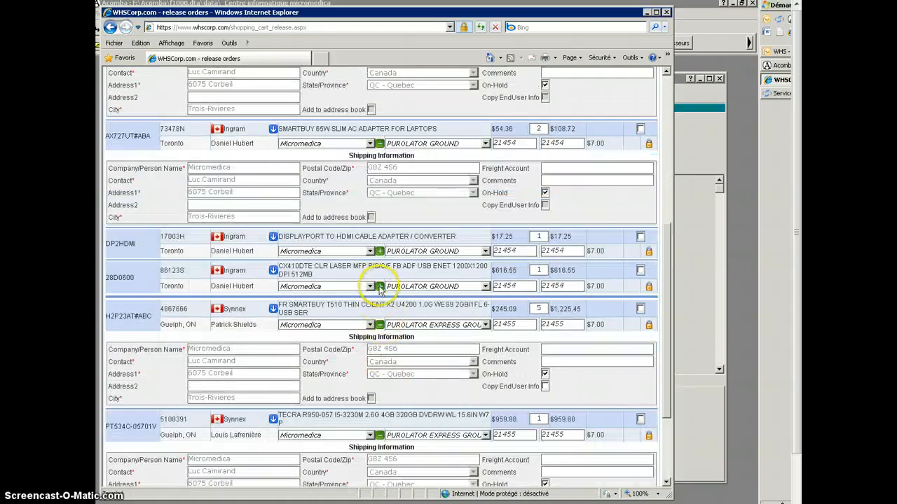
click(380, 252)
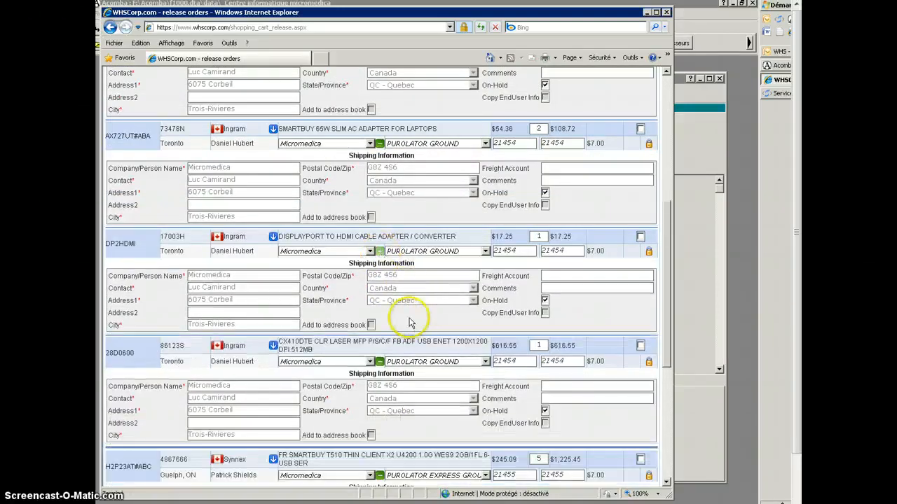
scroll(403, 283, up, 3)
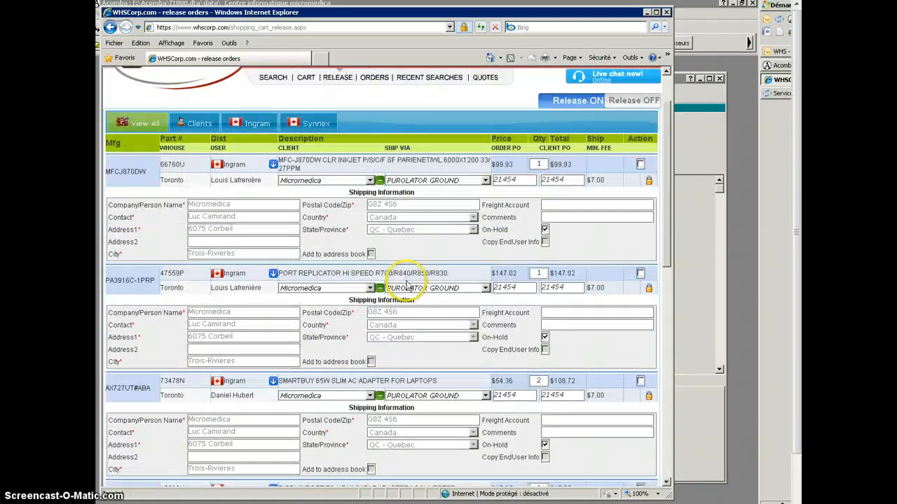
- Collapse the shipping information of every order line and check the unit prices of AX727UT#ABA and H2P23AT#ABC
click(379, 180)
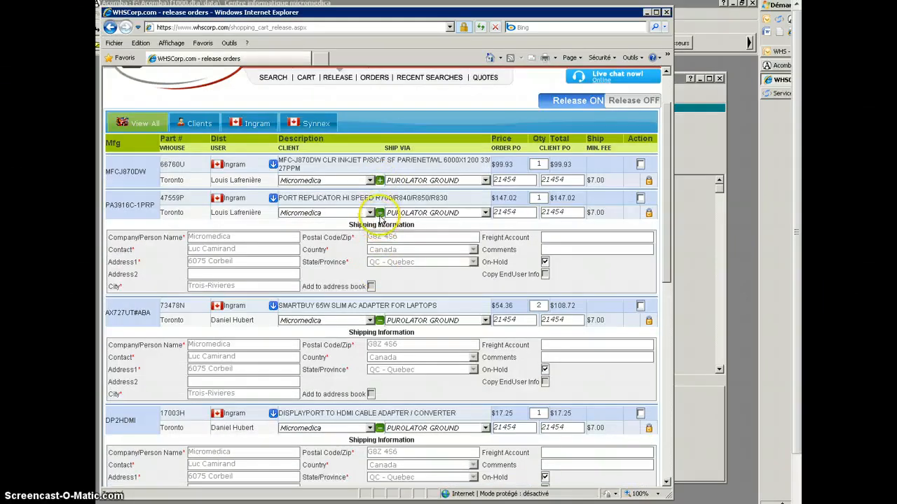
click(379, 321)
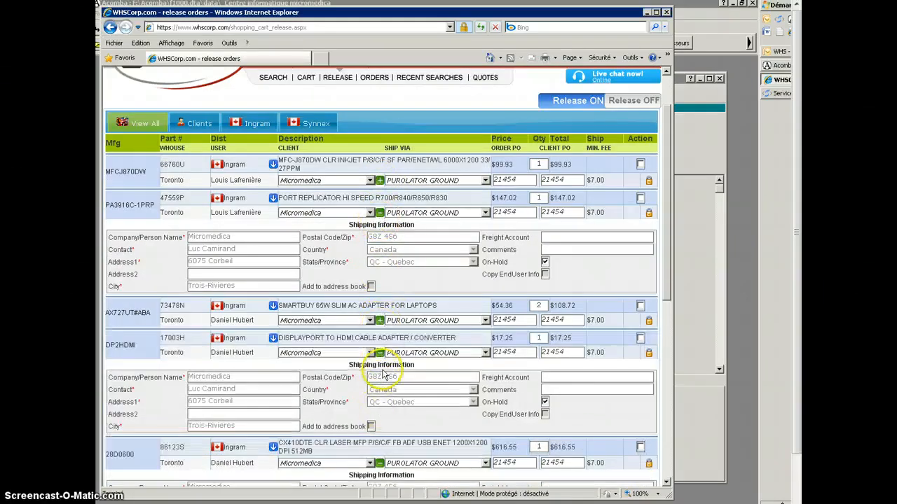
click(379, 213)
scroll(379, 224, down, 3)
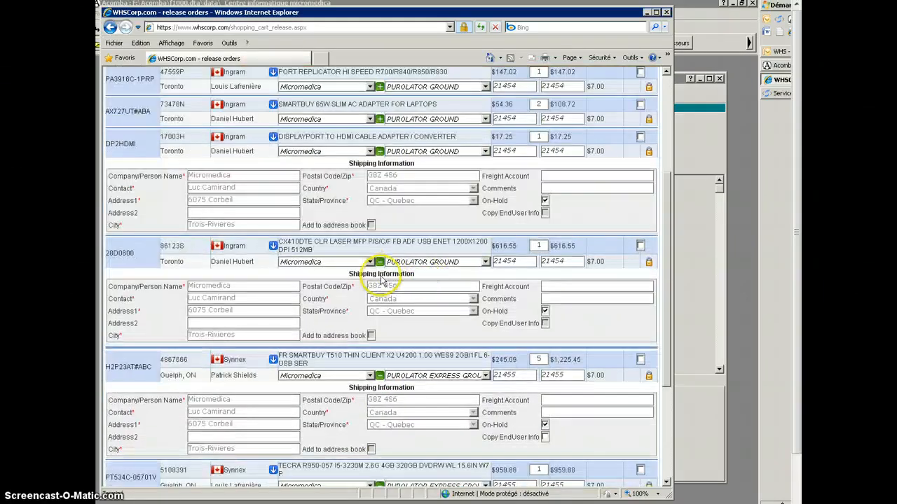
click(379, 199)
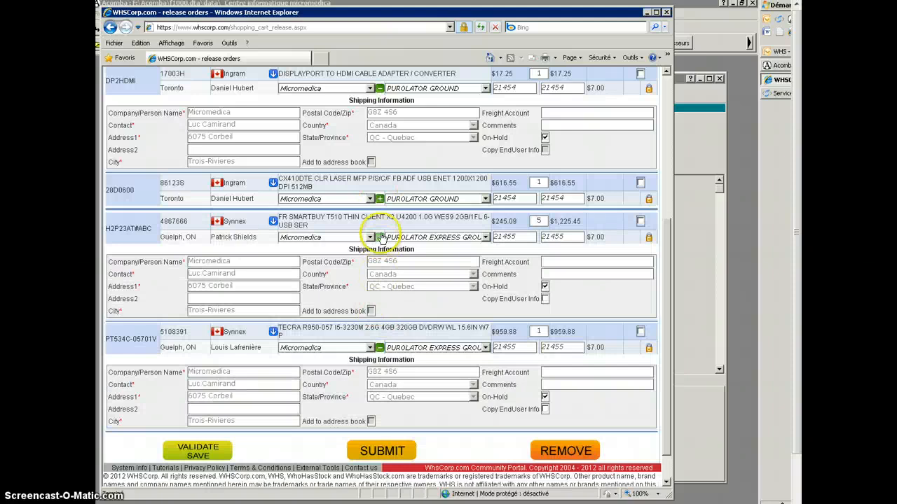
click(379, 348)
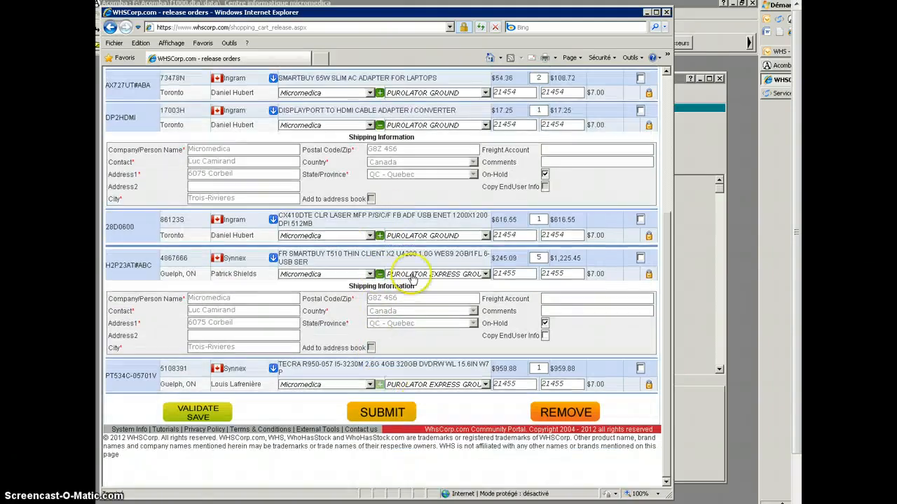
click(379, 124)
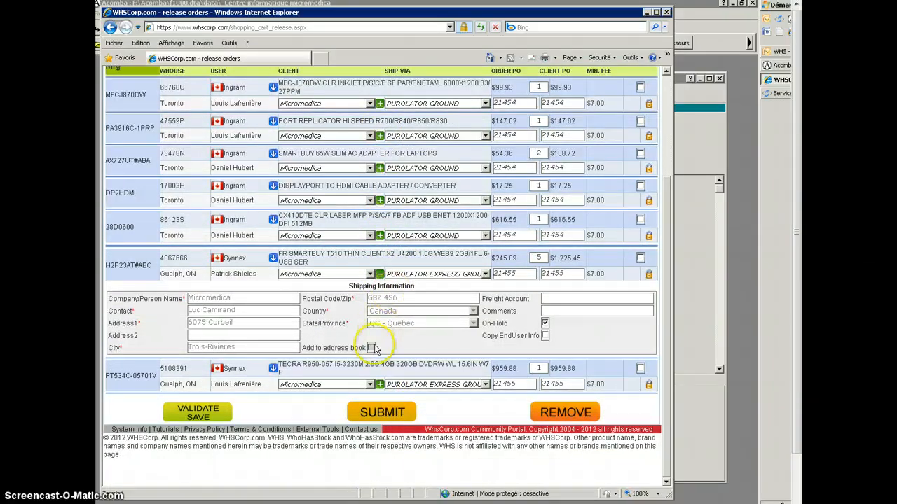
click(379, 274)
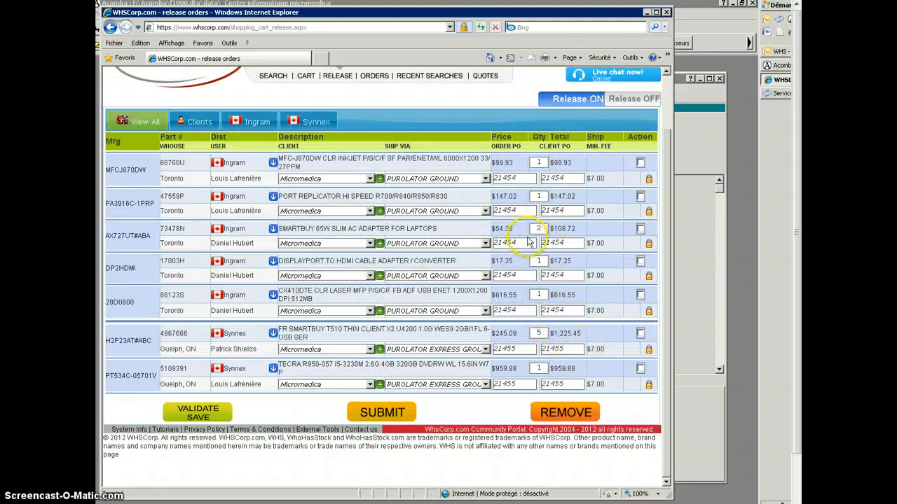
drag(513, 230, 495, 230)
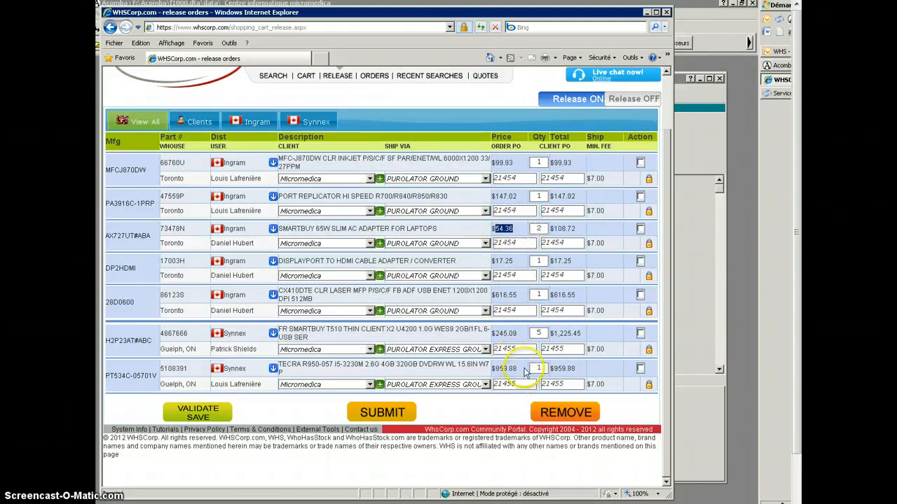
drag(517, 333, 494, 335)
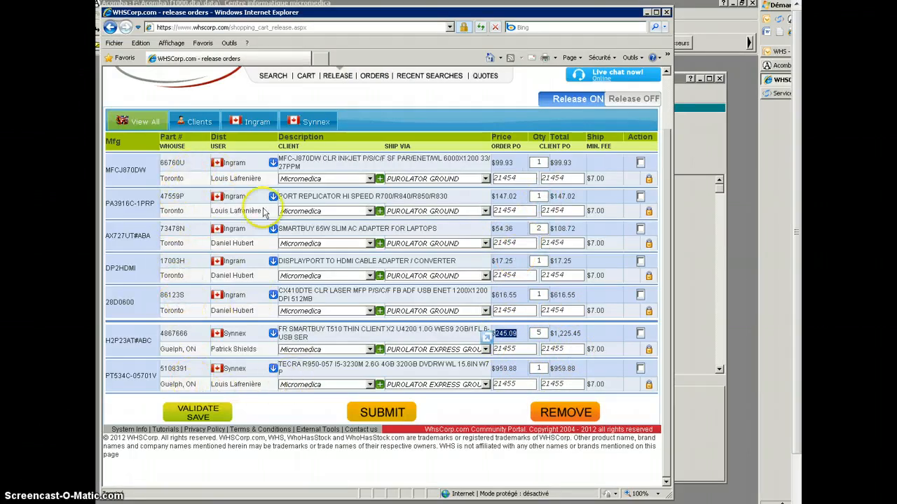
- Group the release orders by client, expand Micromedica's shipping information, select all of its items and submit them
click(194, 121)
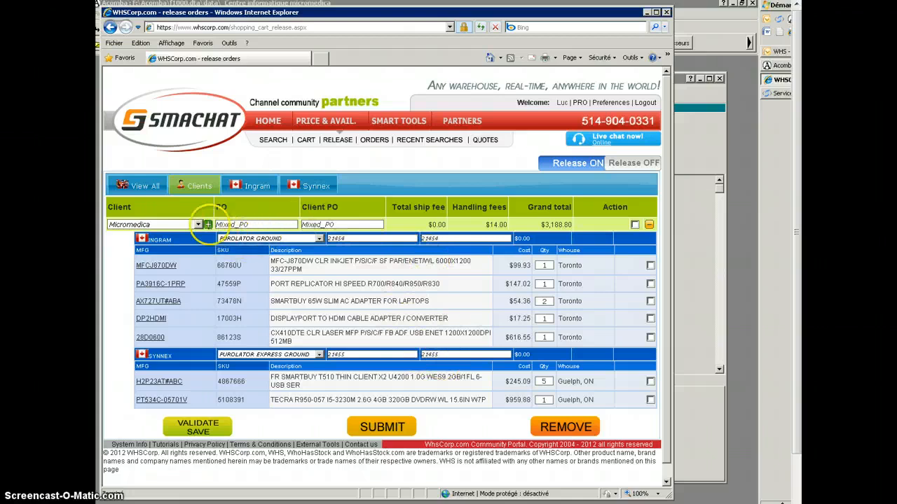
click(207, 224)
click(634, 225)
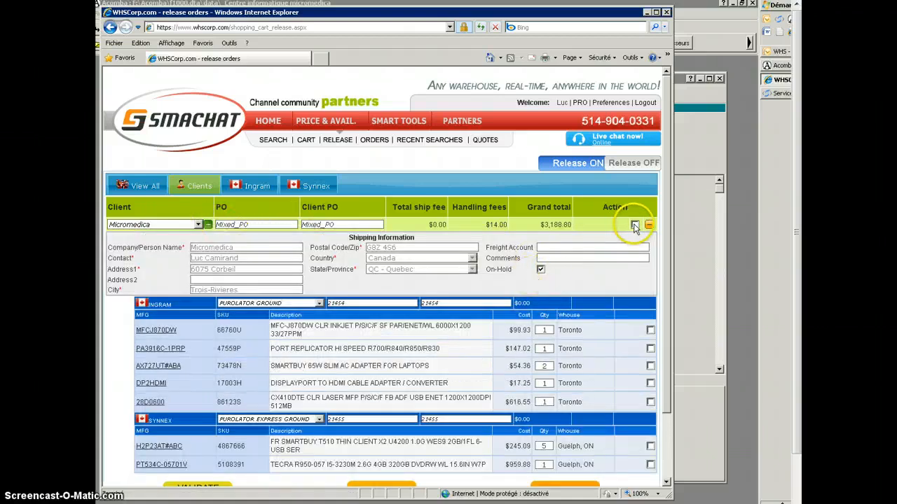
scroll(533, 350, down, 3)
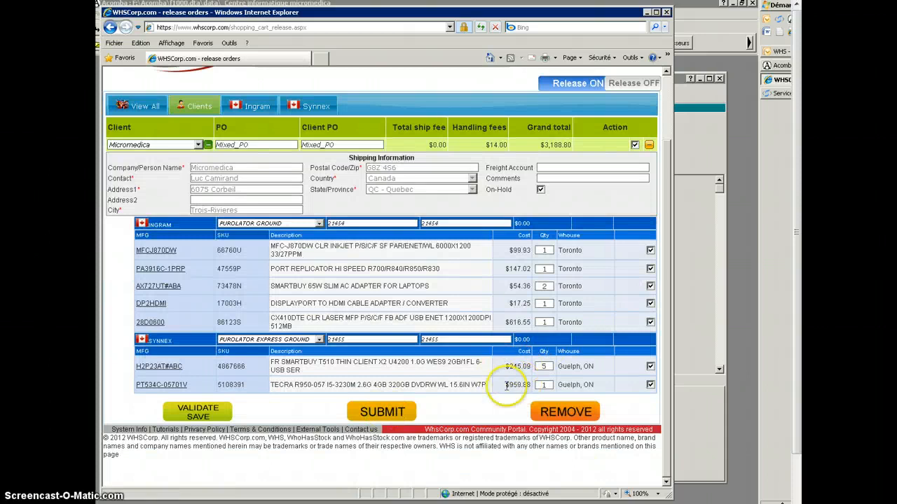
click(386, 414)
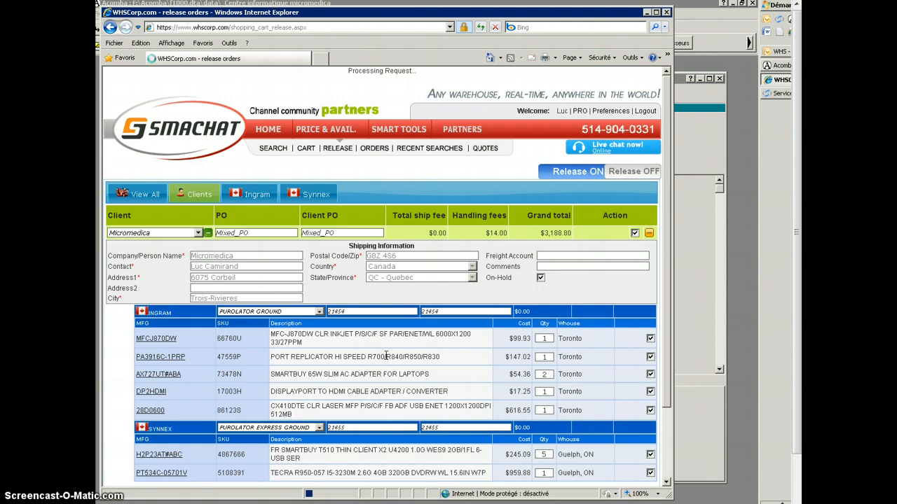
click(387, 357)
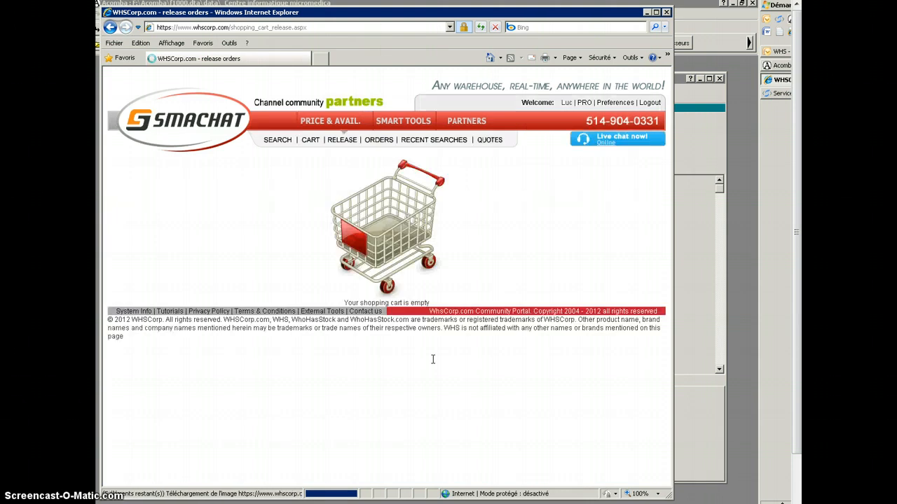
- Open the order status list, expand the newest Synnex and Ingram orders and examine their items, quantities, prices and status
click(382, 145)
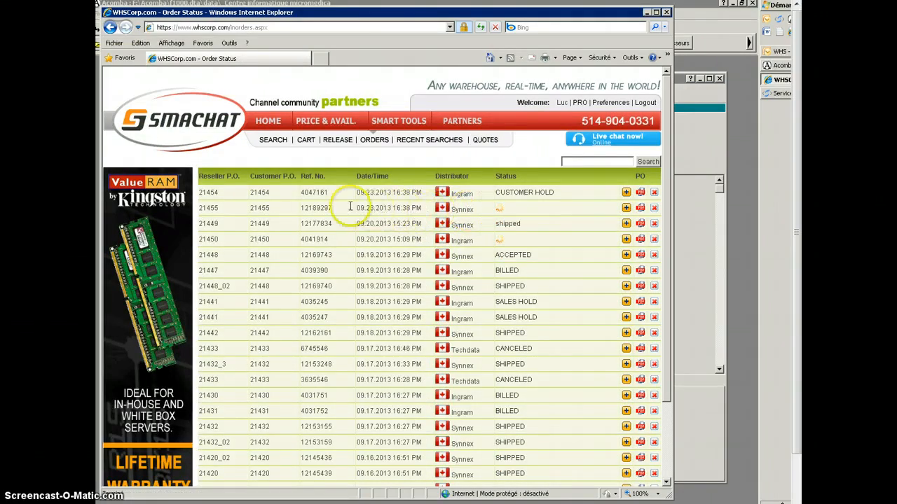
click(626, 208)
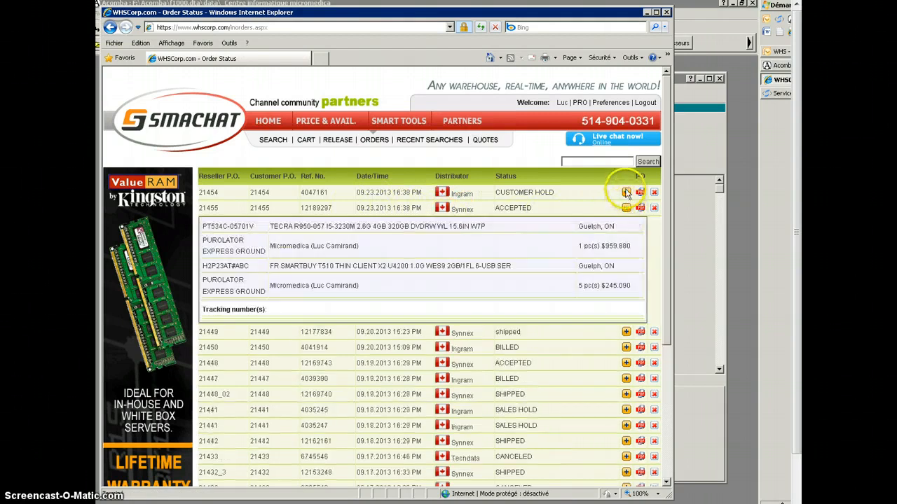
click(626, 192)
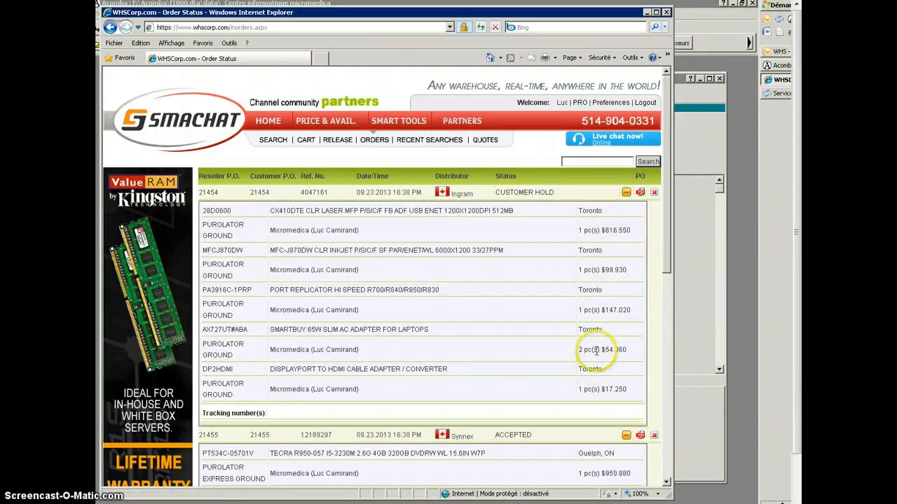
drag(578, 350, 608, 350)
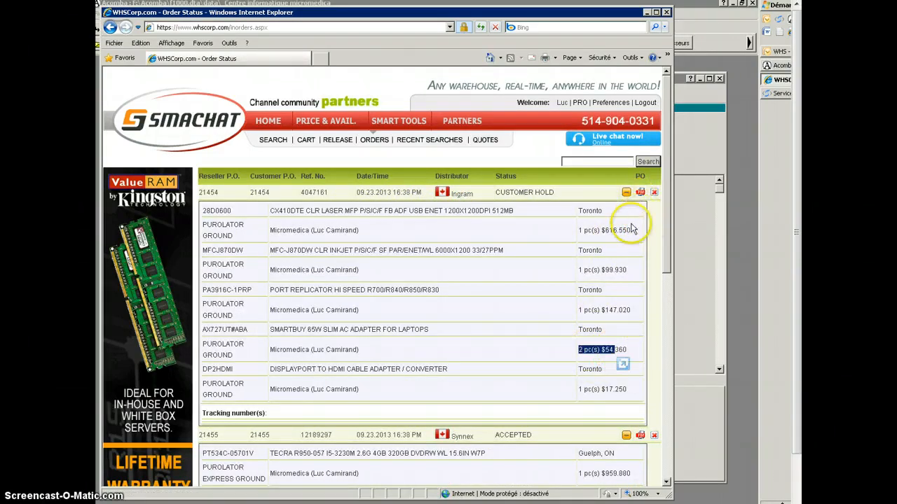
scroll(606, 389, down, 3)
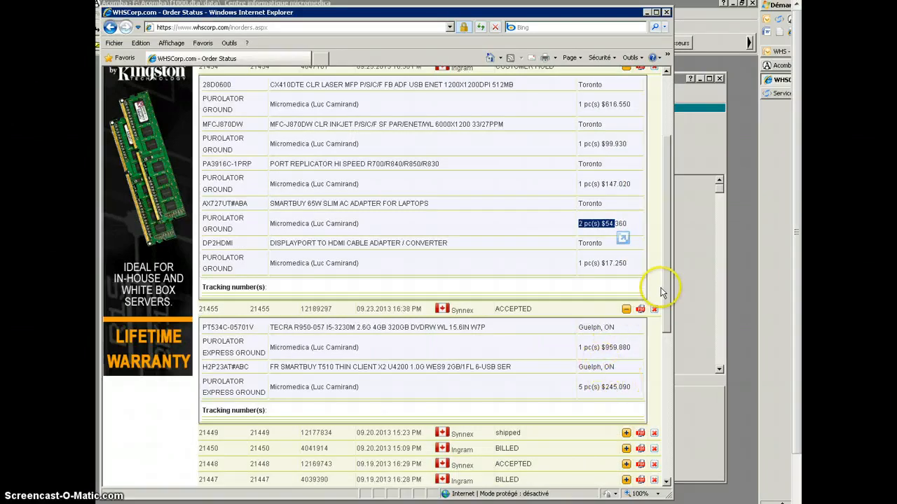
drag(669, 285, 636, 227)
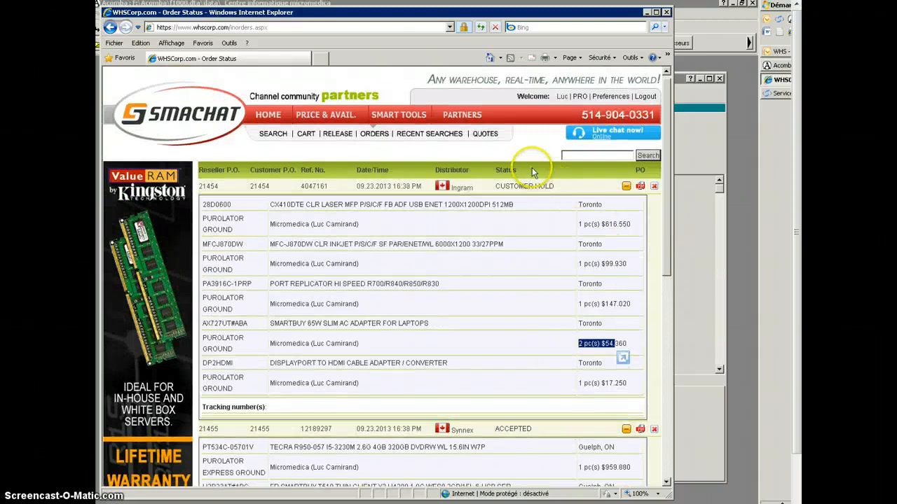